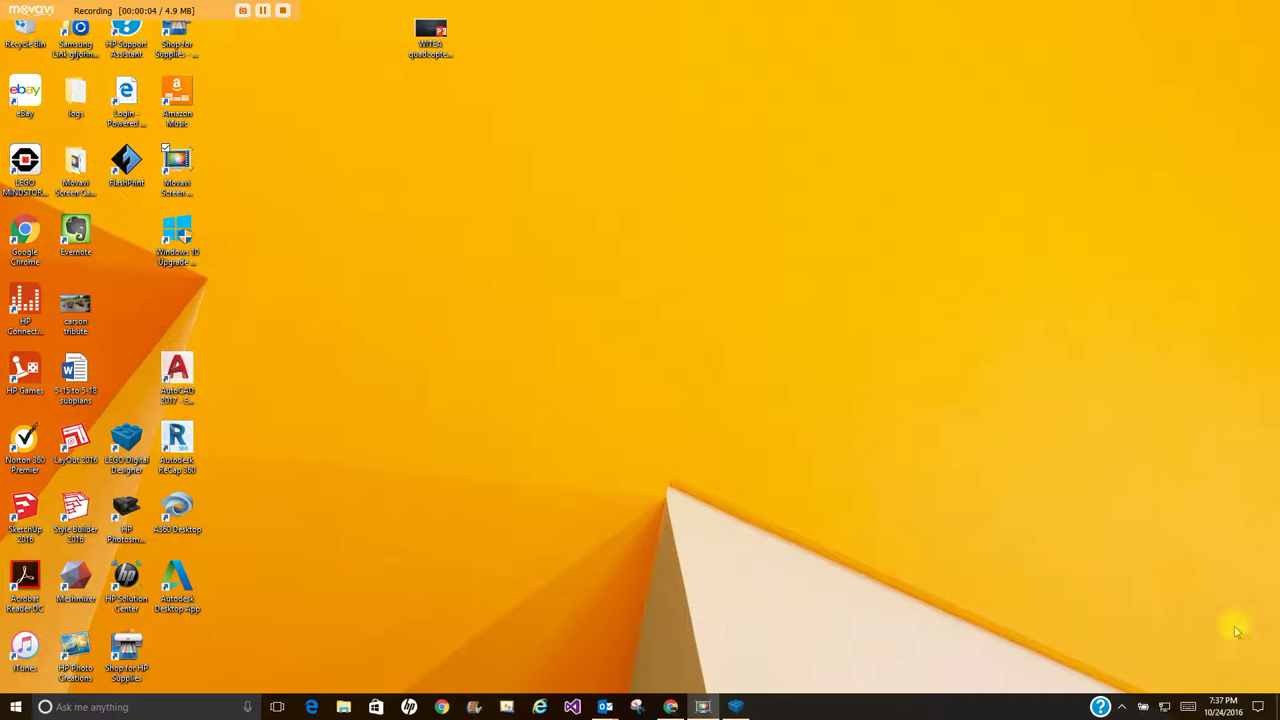
# Search Google for 'lego digital designer' using the matching search suggestion
pyautogui.click(670, 707)
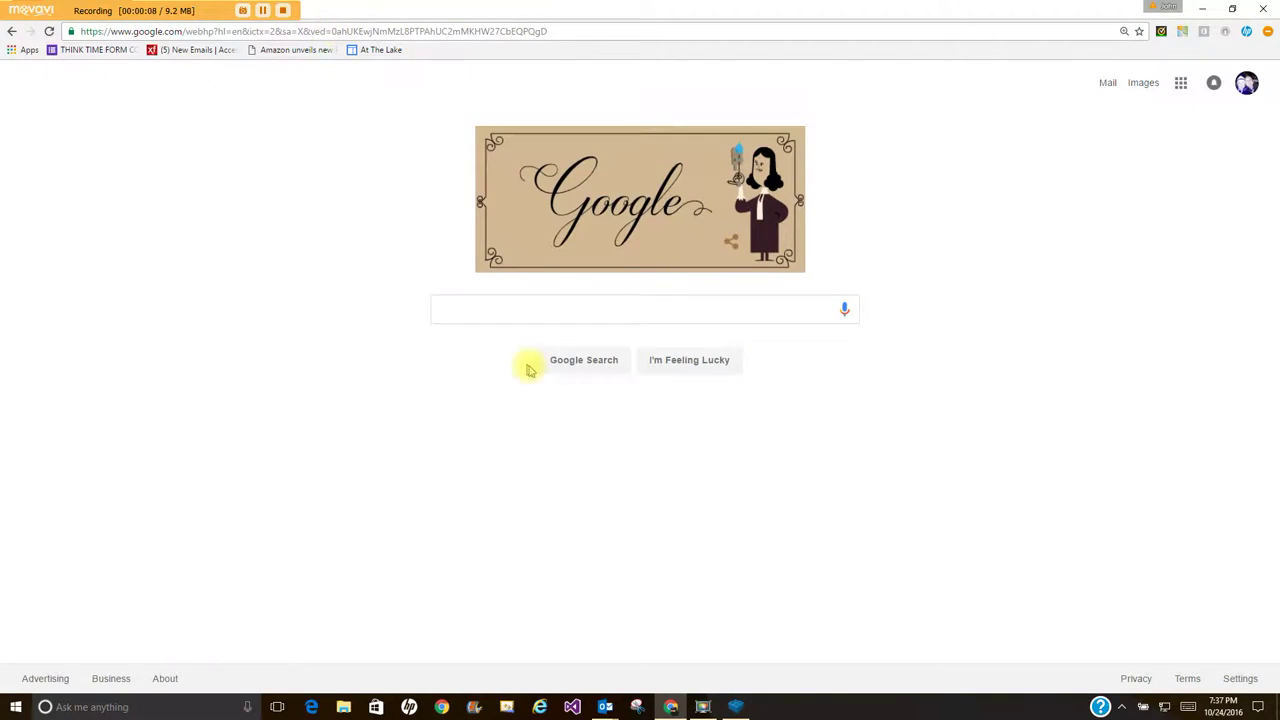
pyautogui.click(538, 308)
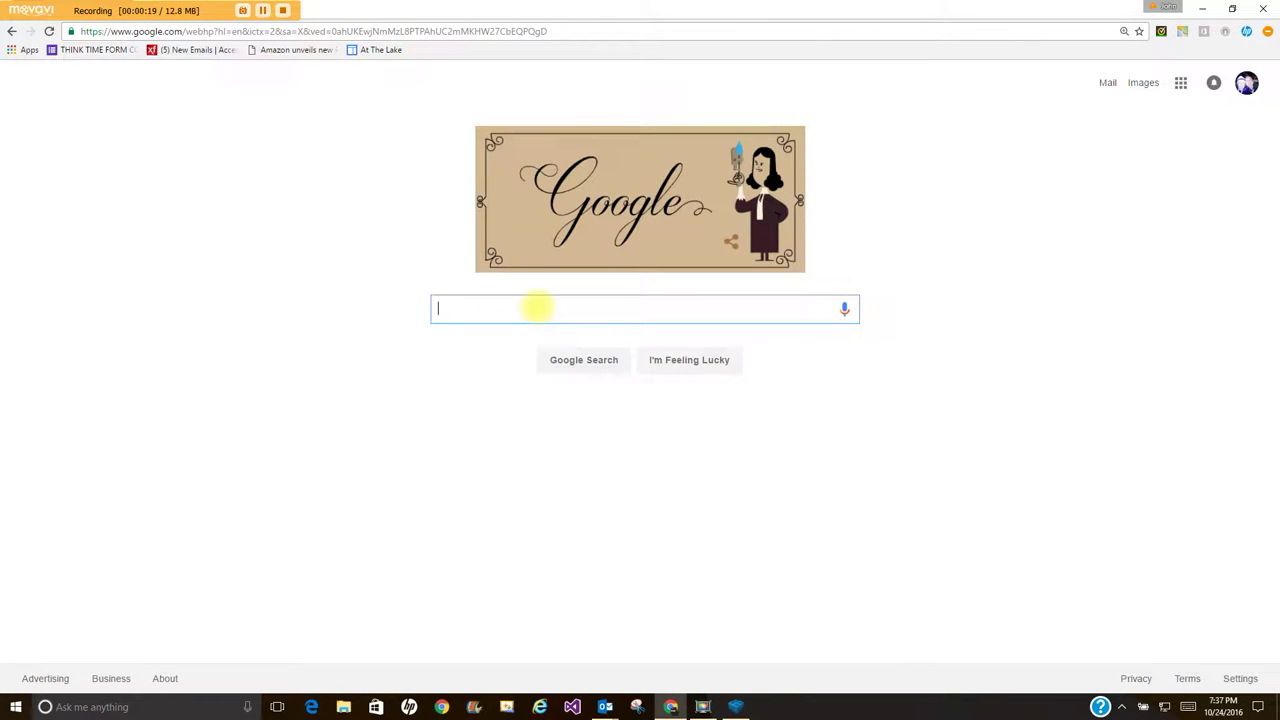
pyautogui.write('lego digi')
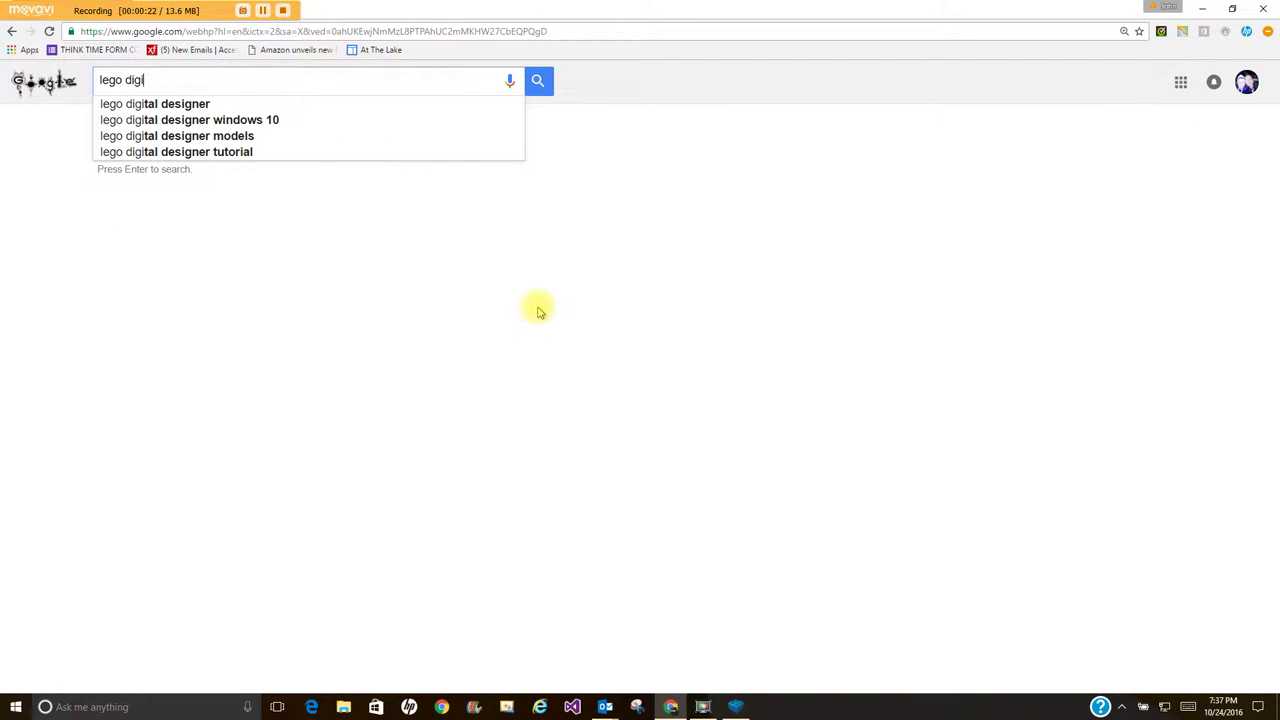
pyautogui.press('Down')
pyautogui.press('Down')
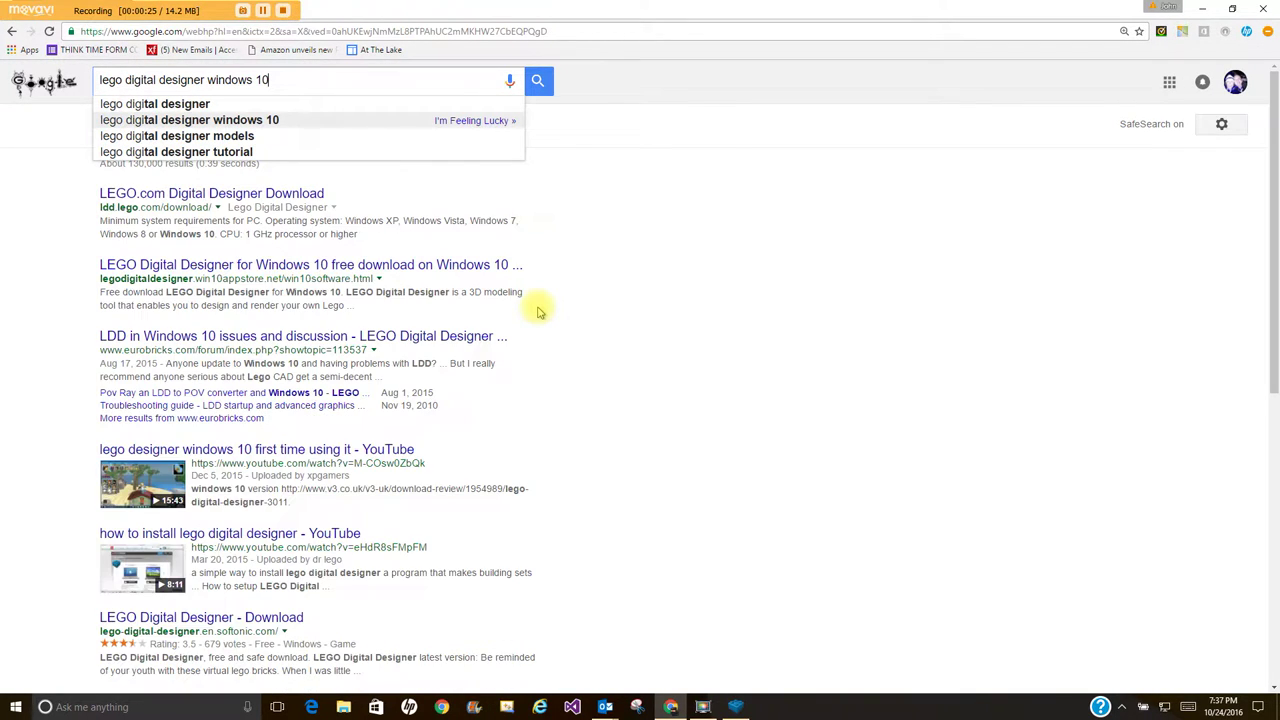
pyautogui.press('Up')
pyautogui.press('Return')
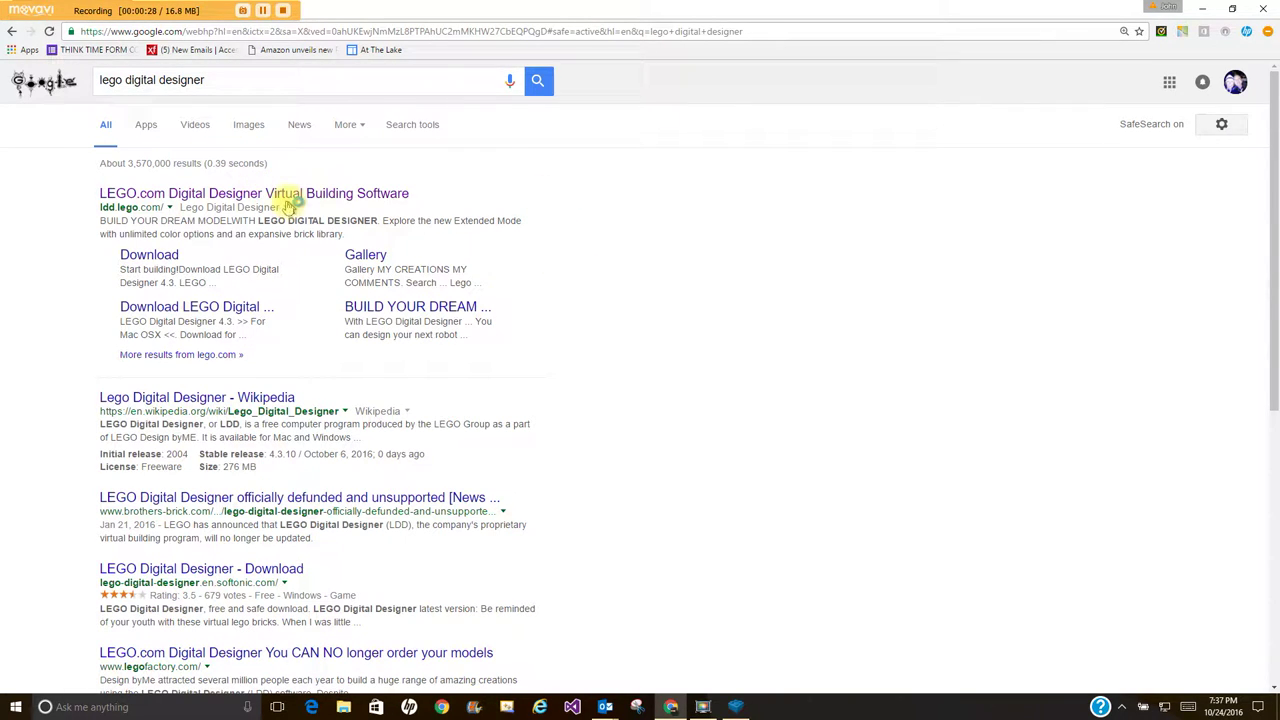
# Open the LEGO.com Digital Designer 4.3 download page, then close Chrome
pyautogui.click(227, 199)
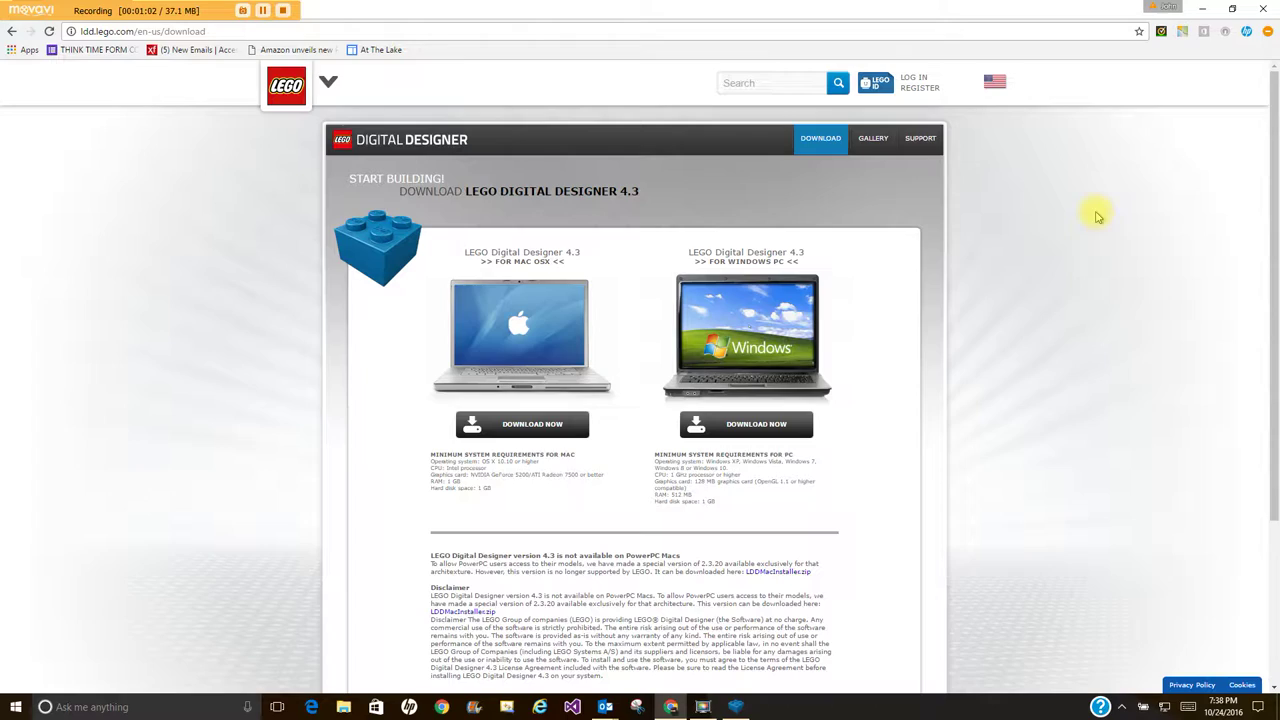
pyautogui.click(1263, 8)
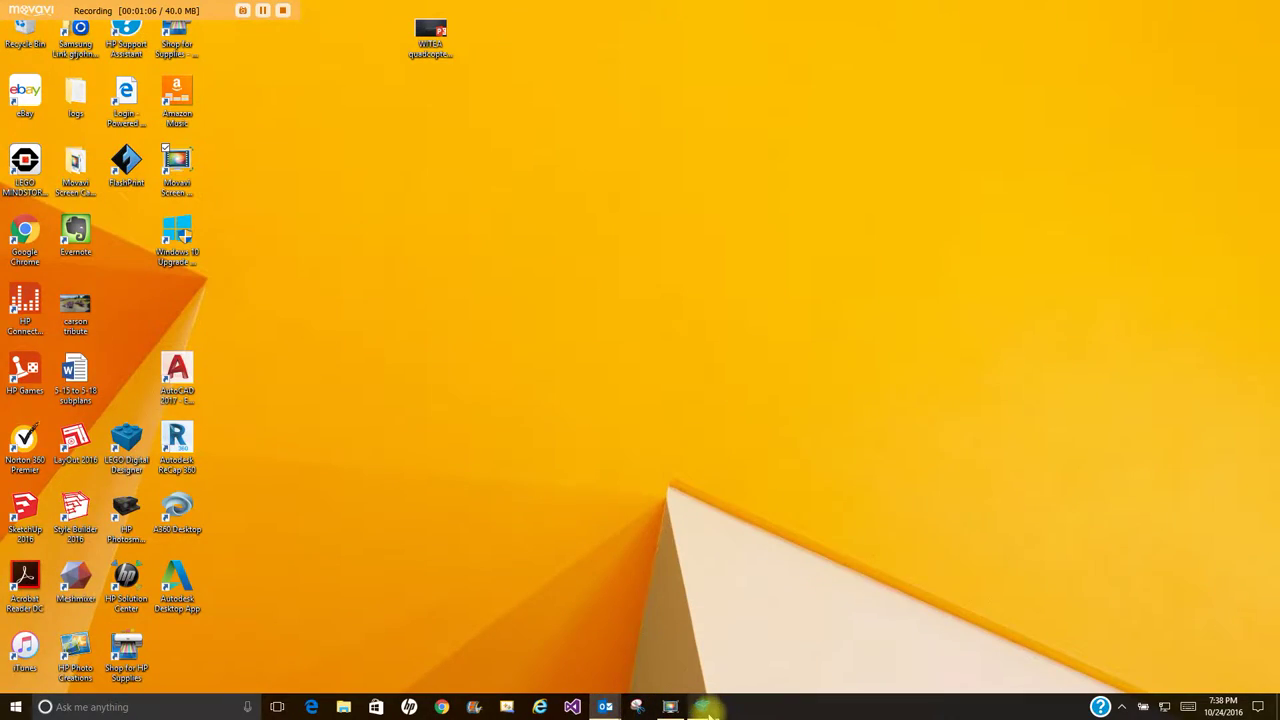
# Launch LEGO Digital Designer and start a new empty MINDSTORMS model
pyautogui.click(704, 706)
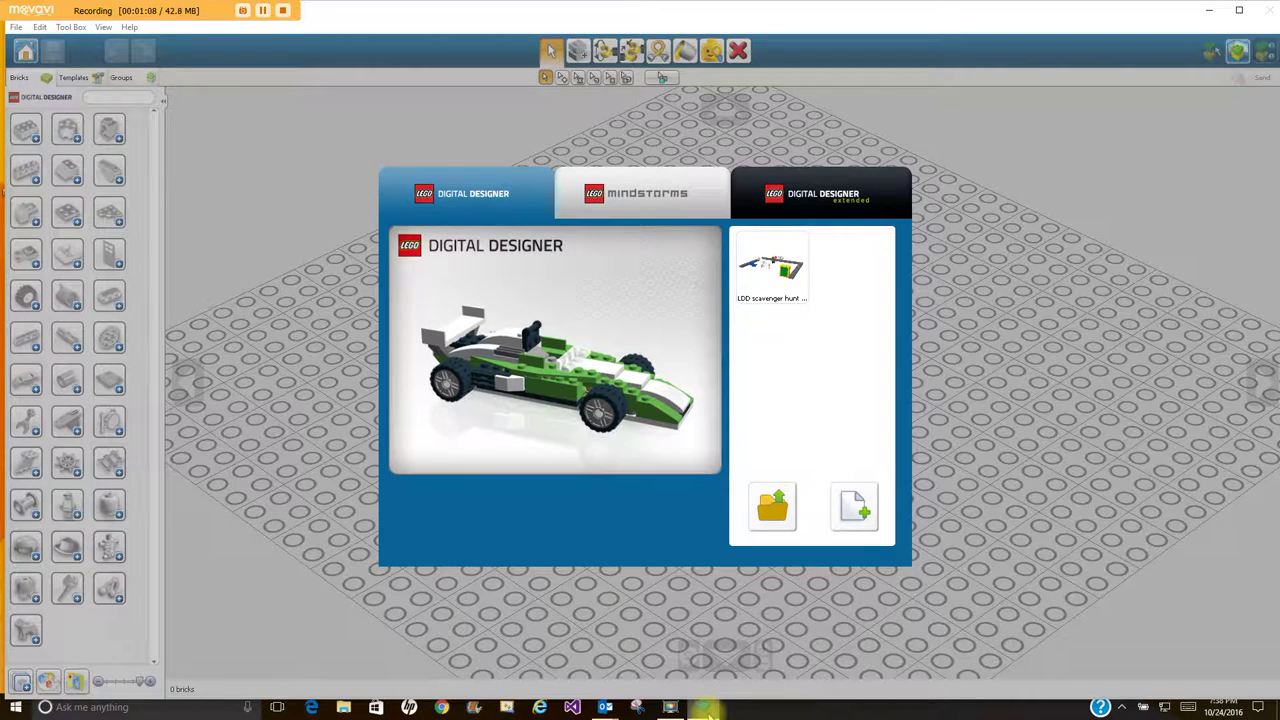
pyautogui.click(639, 206)
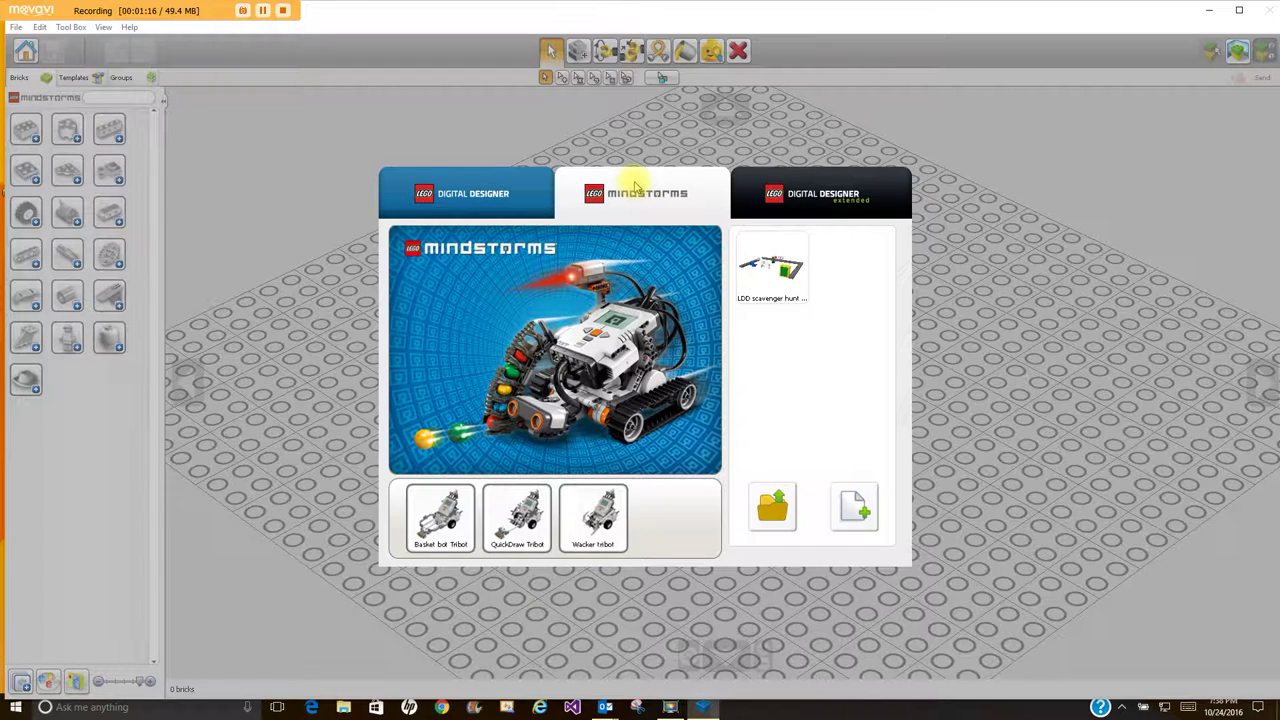
pyautogui.click(852, 508)
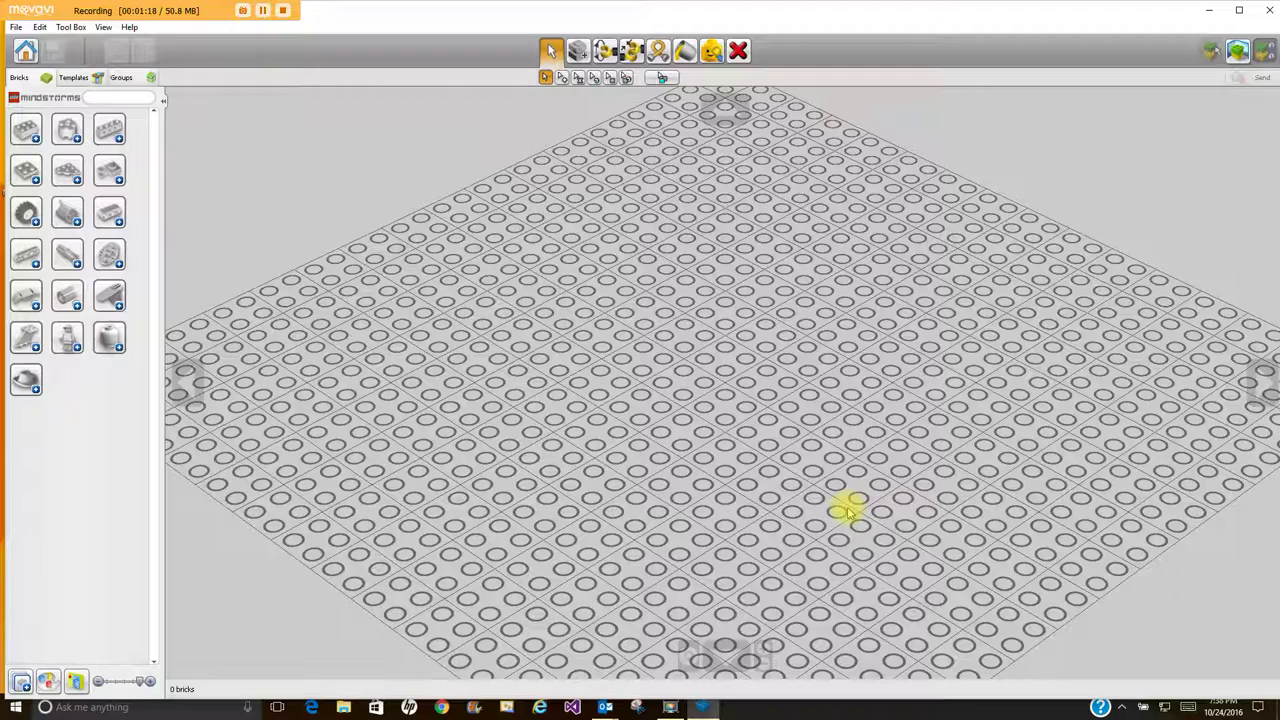
# Filter the brick palette to show only 45544 Mindstorms Education EV3 parts
pyautogui.click(79, 681)
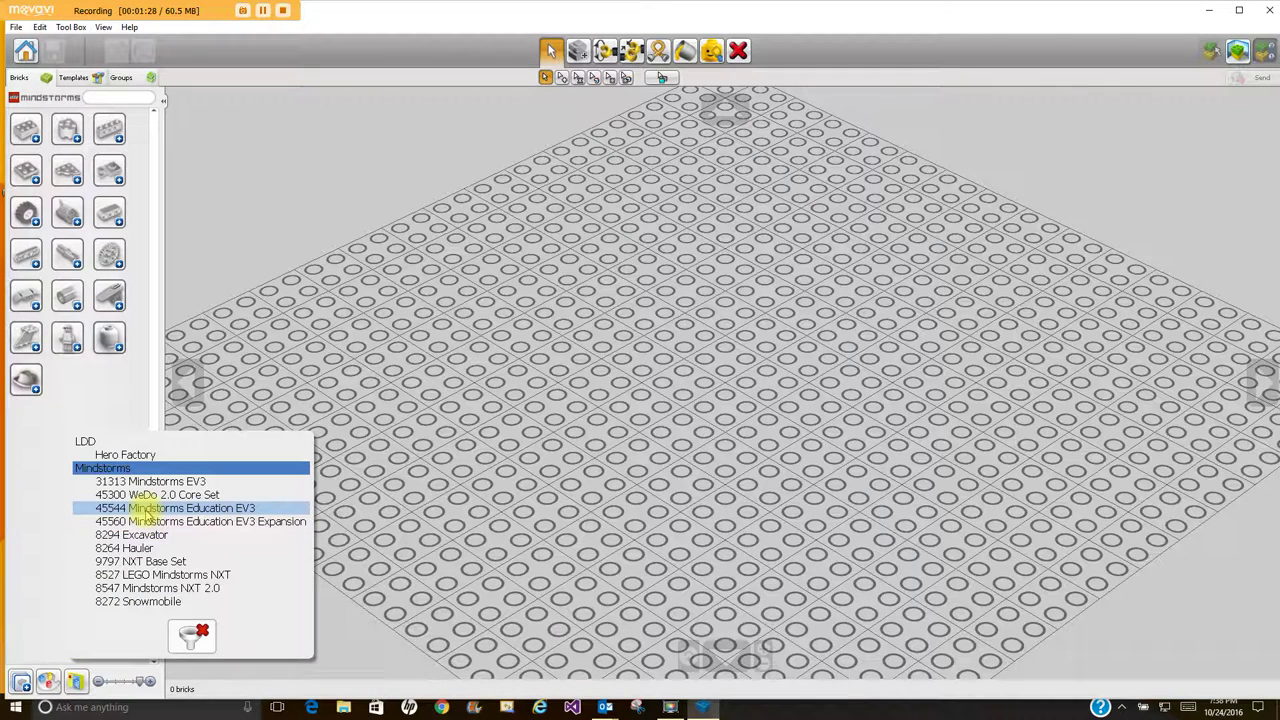
pyautogui.click(145, 511)
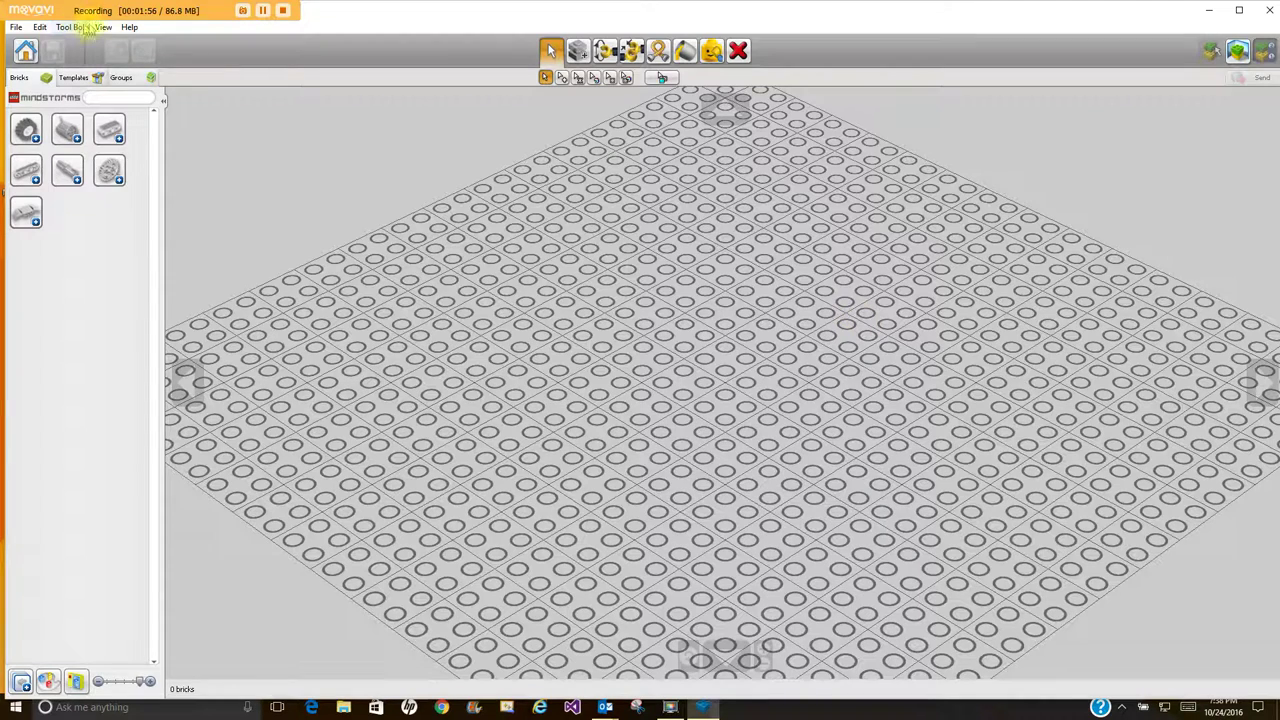
# Check the View menu without changes and orbit to a lower front view of the baseplate
pyautogui.click(102, 30)
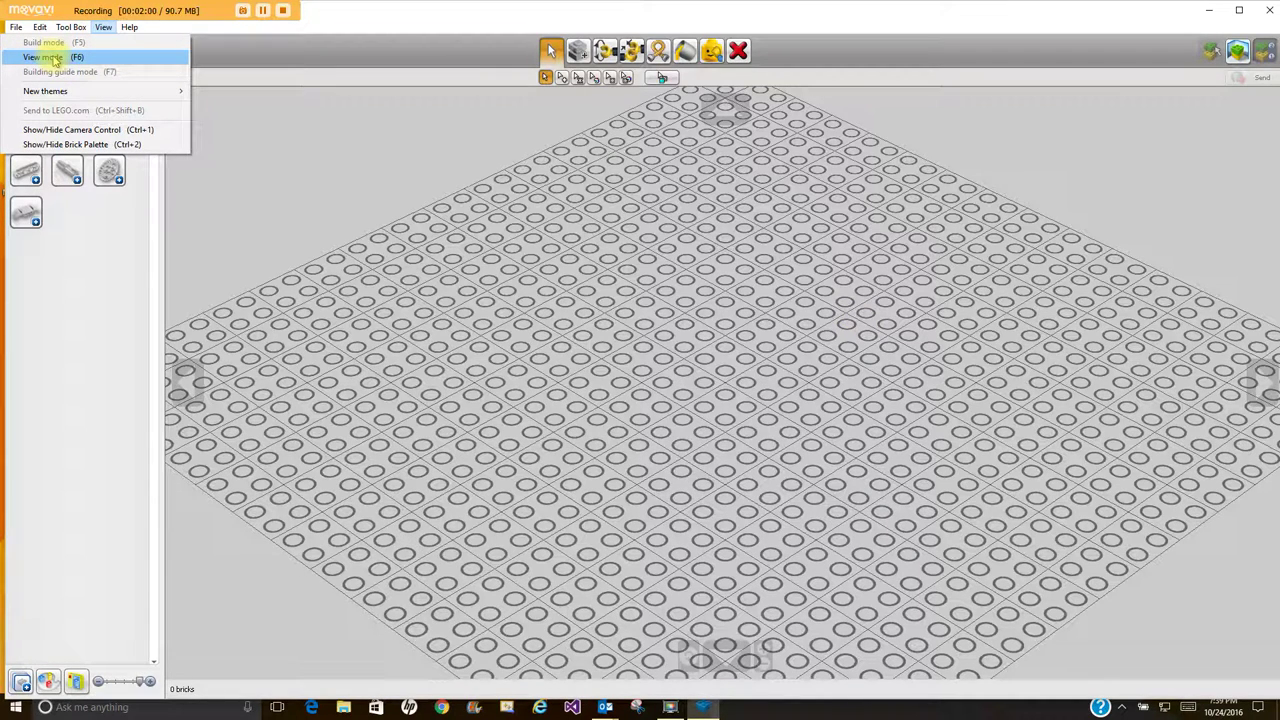
pyautogui.click(587, 325)
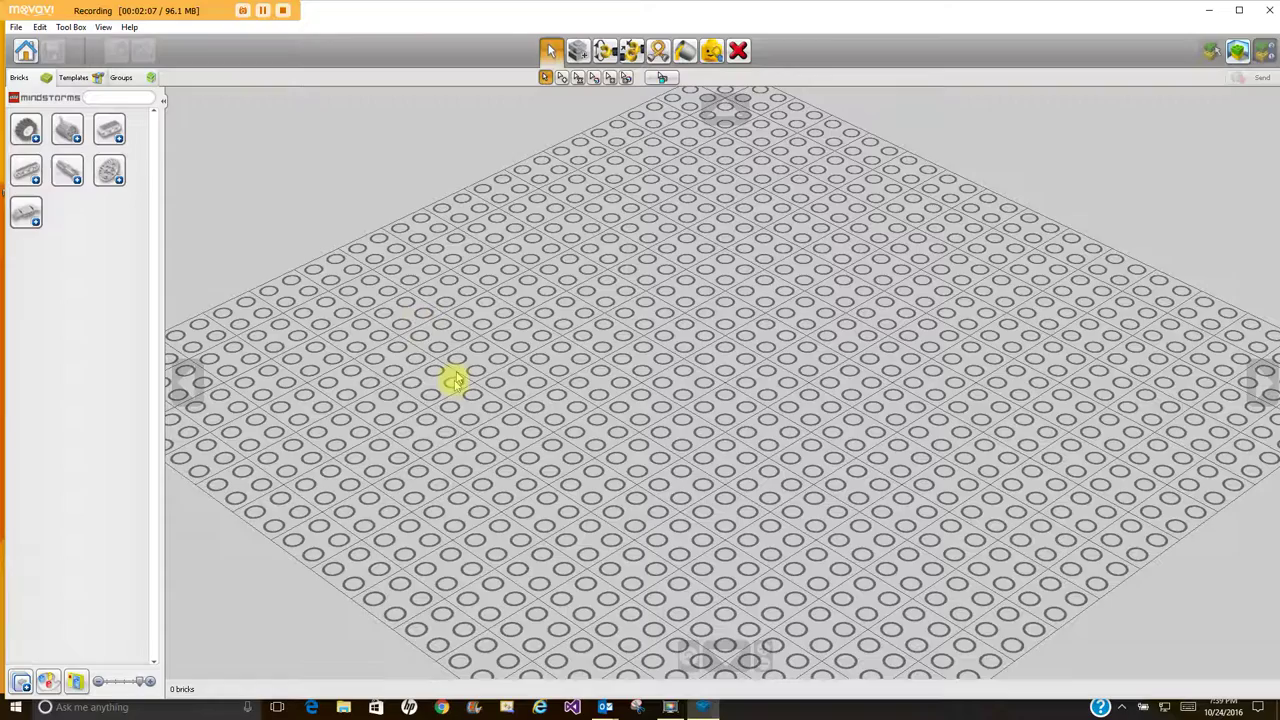
pyautogui.moveTo(452, 440)
pyautogui.mouseDown()
pyautogui.moveTo(396, 355)
pyautogui.moveTo(411, 346)
pyautogui.moveTo(465, 455)
pyautogui.mouseUp()
pyautogui.moveTo(465, 455); pyautogui.dragTo(540, 432, button='right')
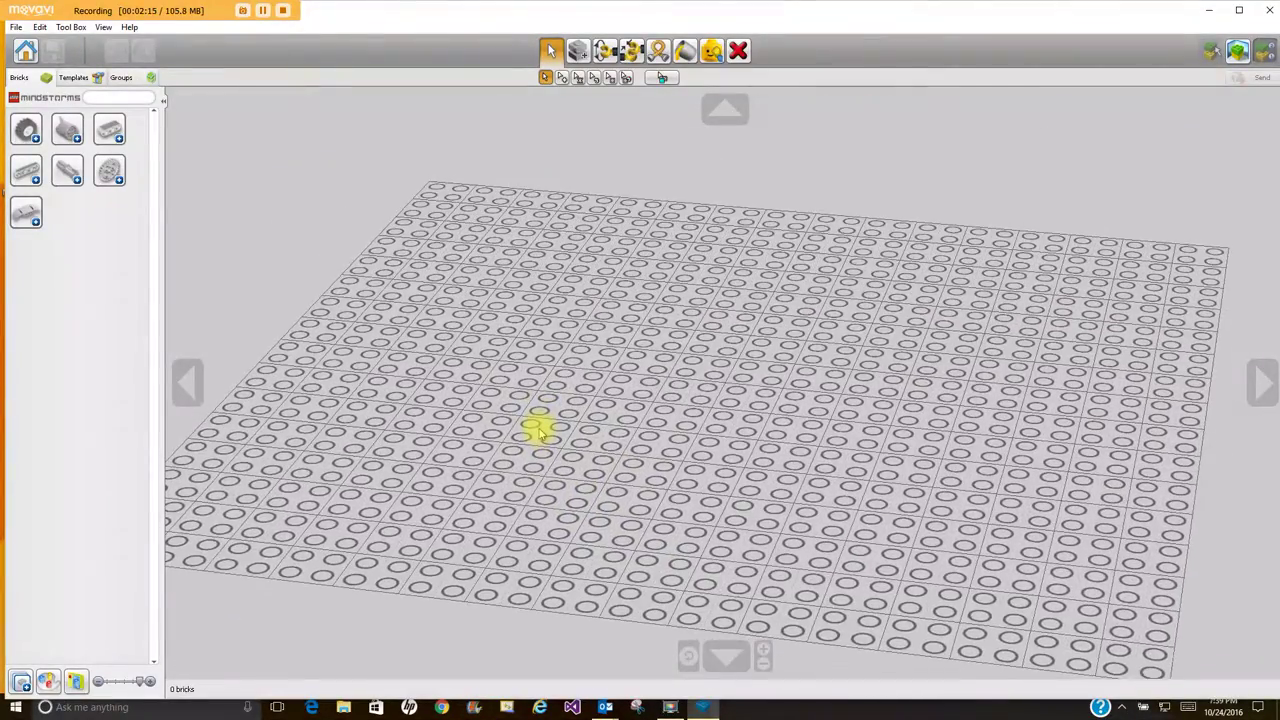
# Enlarge the palette brick icons to maximum size and rotate around the baseplate
pyautogui.click(99, 682)
pyautogui.moveTo(99, 682); pyautogui.dragTo(147, 682)
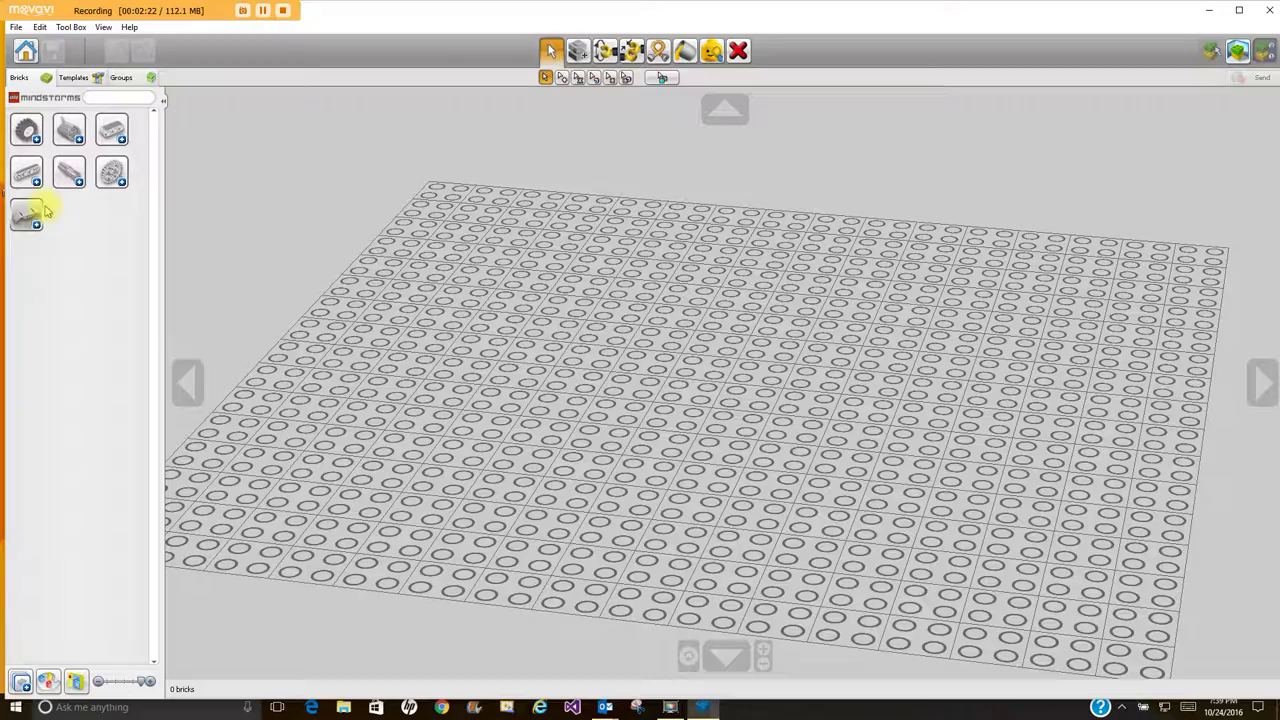
pyautogui.moveTo(660, 372); pyautogui.dragTo(575, 360, button='right')
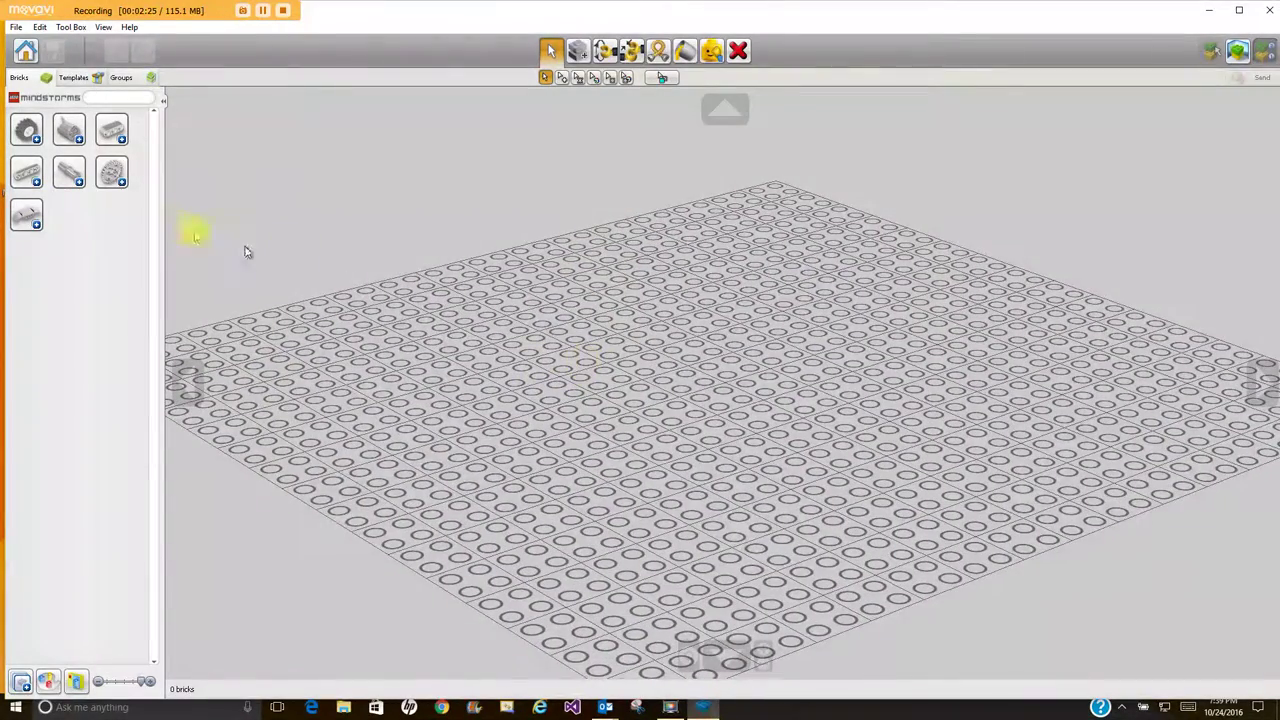
# Place the EV3 P-Brick on the baseplate and shift it slightly left
pyautogui.click(69, 130)
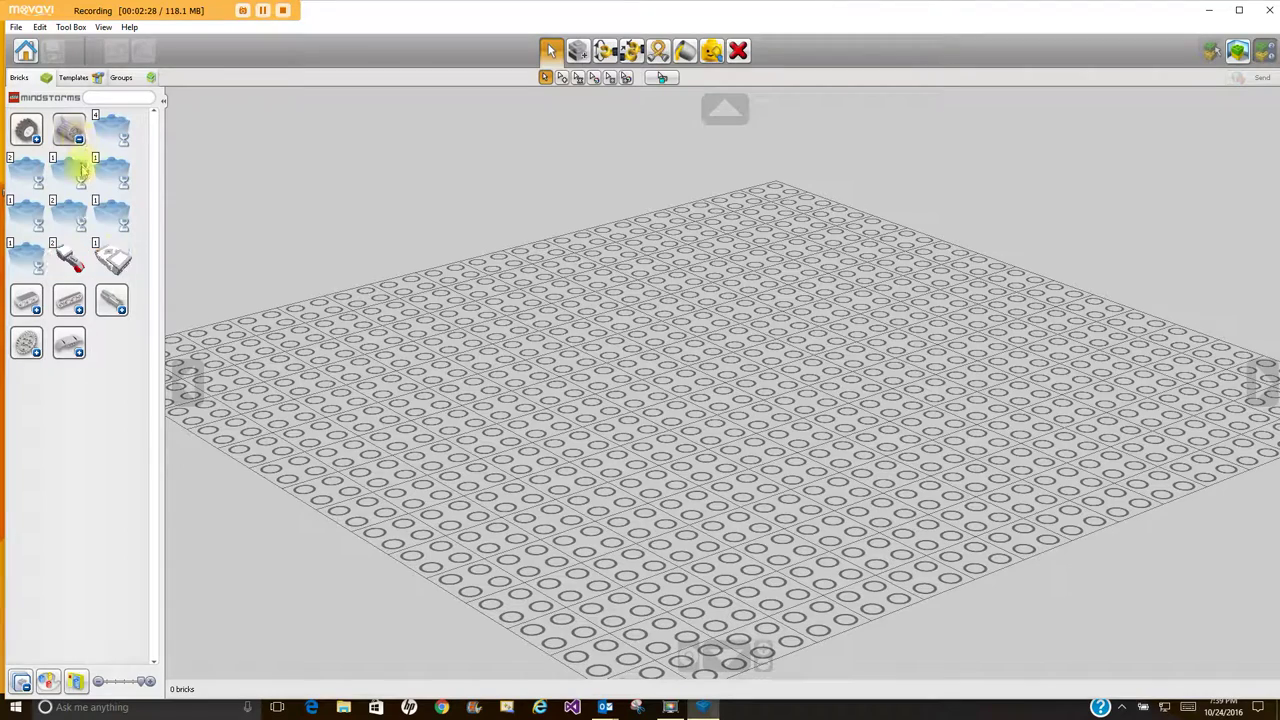
pyautogui.click(113, 262)
pyautogui.click(680, 371)
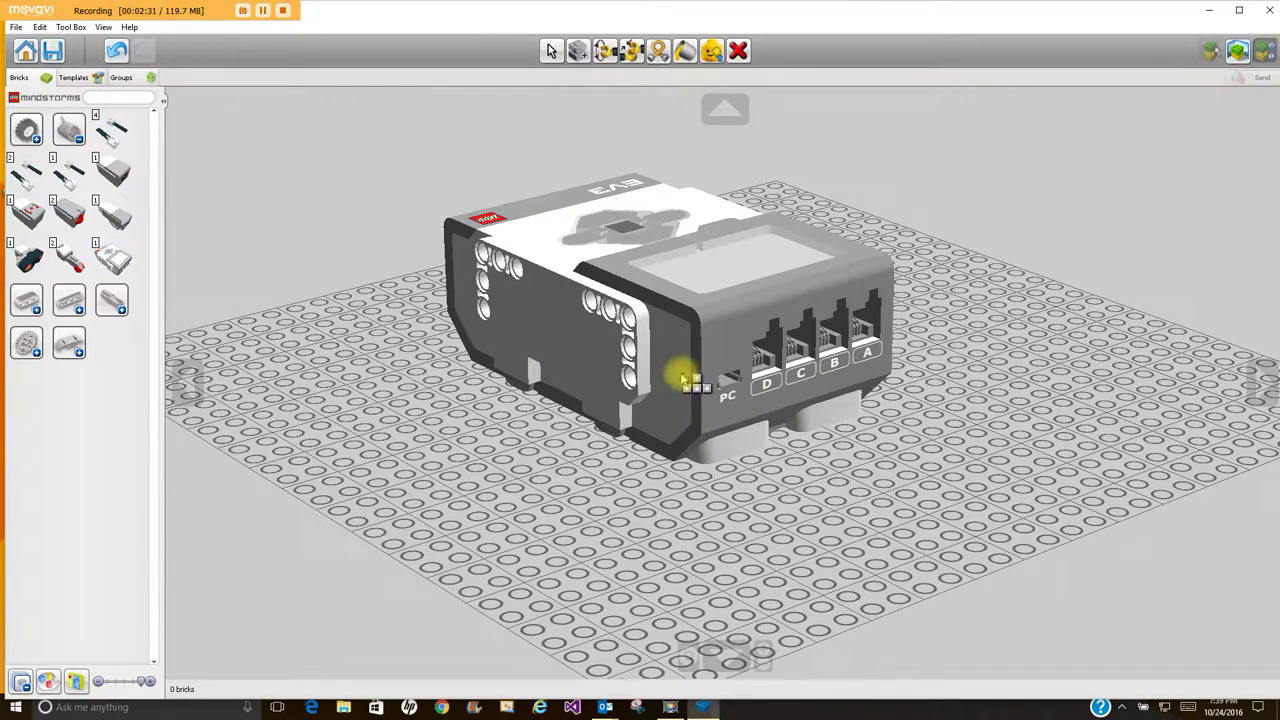
pyautogui.click(683, 378)
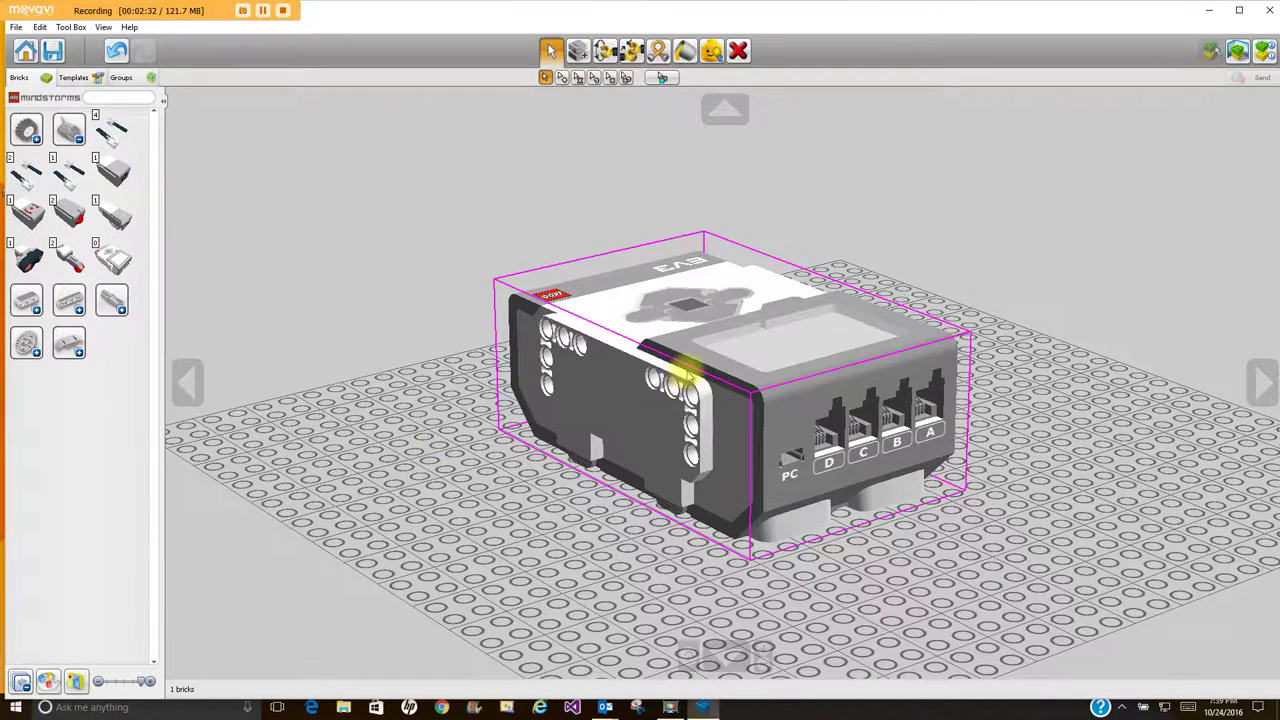
pyautogui.click(470, 480)
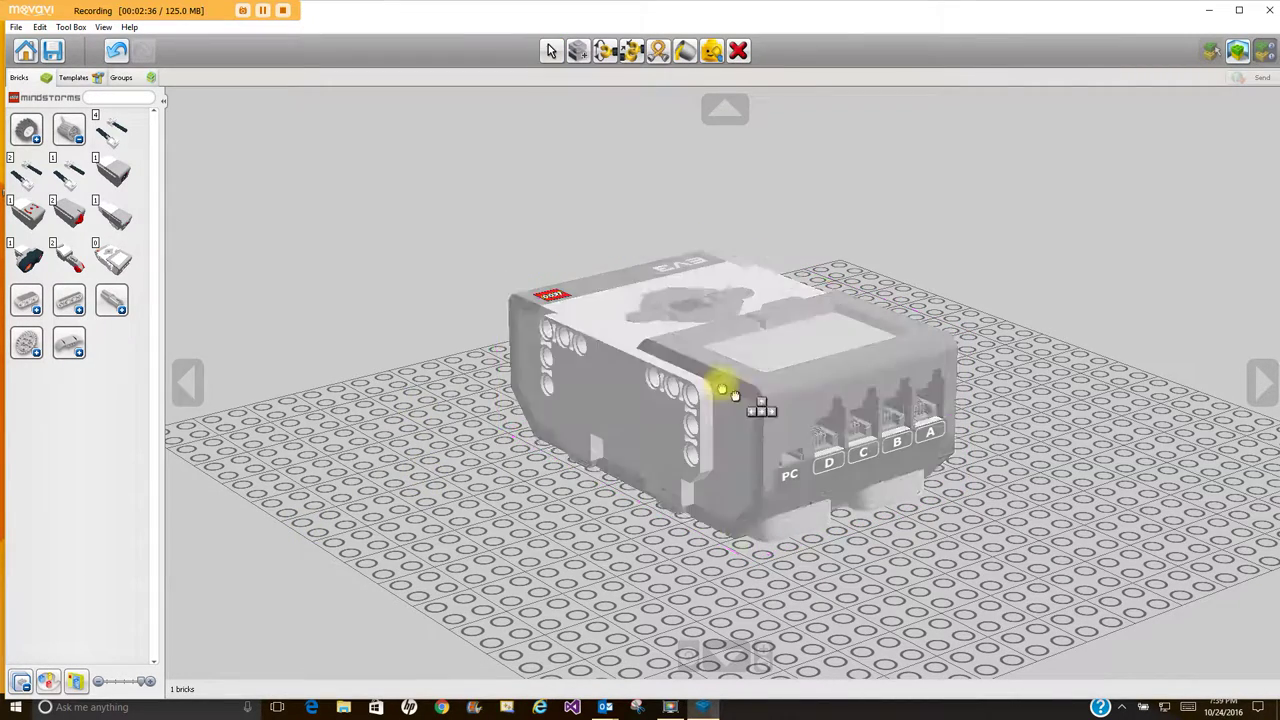
pyautogui.moveTo(728, 386); pyautogui.dragTo(690, 390)
pyautogui.click(677, 392)
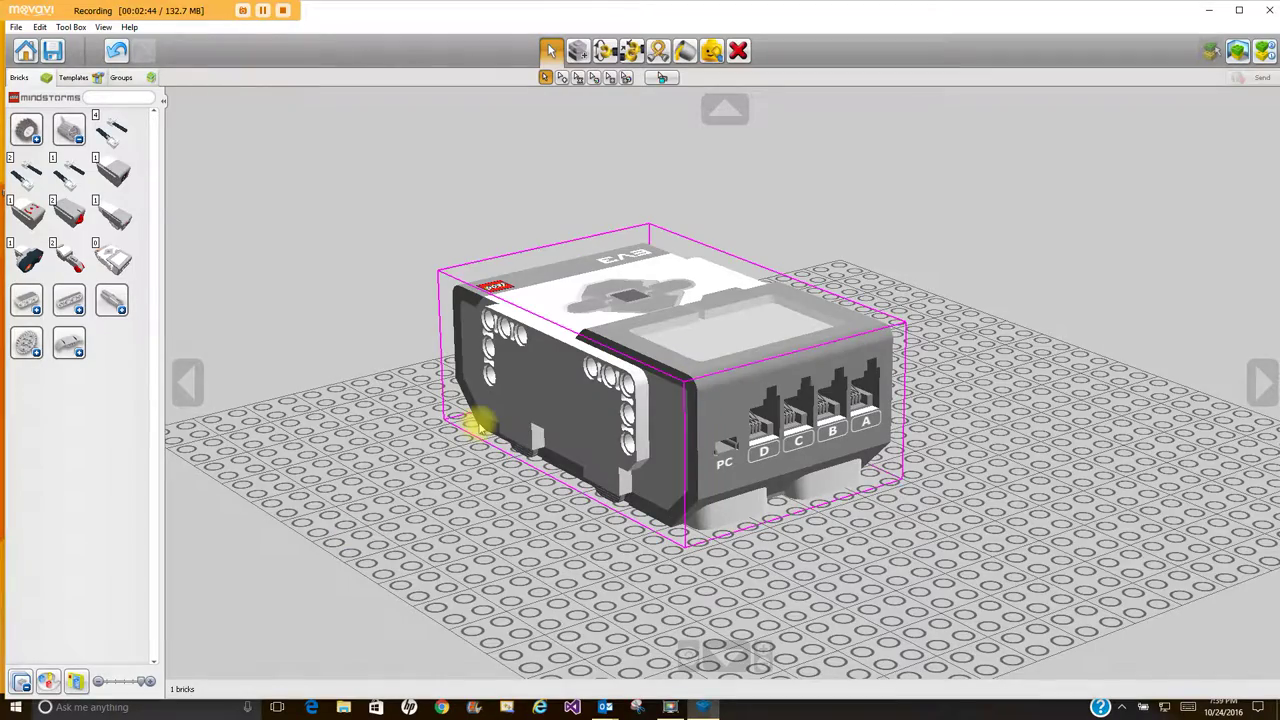
# Zoom and orbit the camera to look down on the EV3 brick's top face
pyautogui.moveTo(478, 425); pyautogui.dragTo(482, 450)
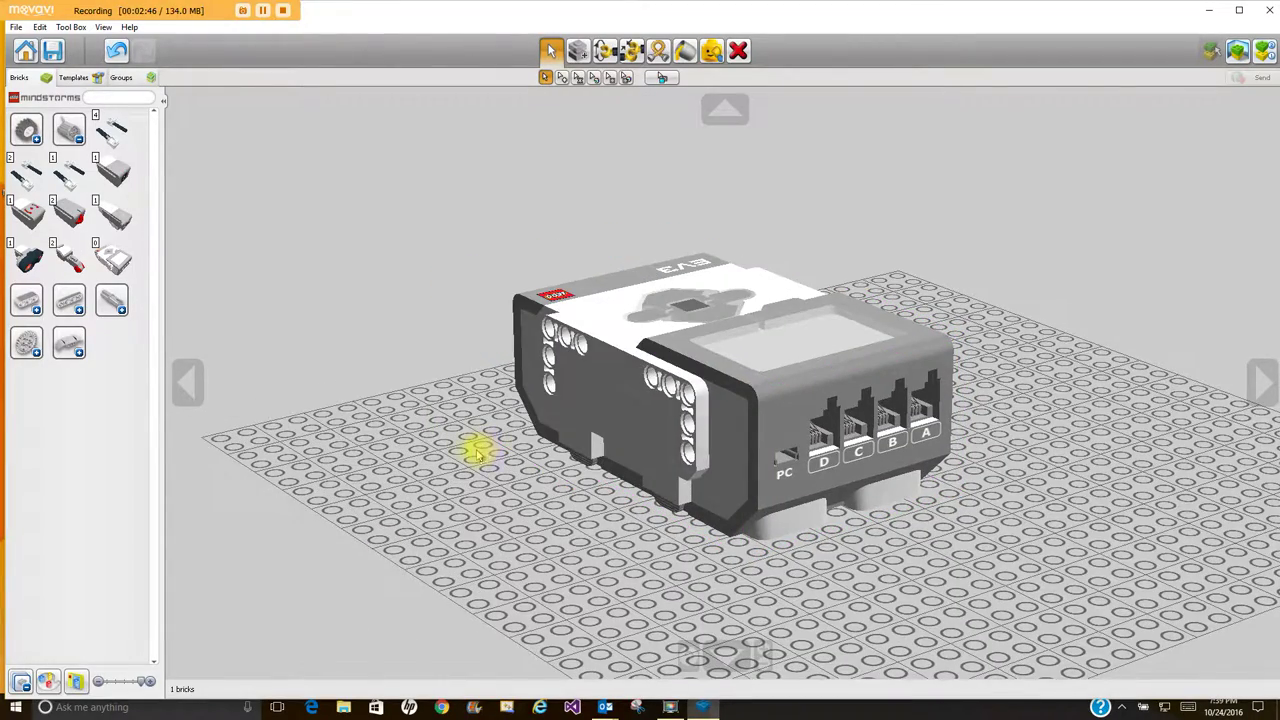
pyautogui.moveTo(478, 452); pyautogui.dragTo(371, 411, button='right')
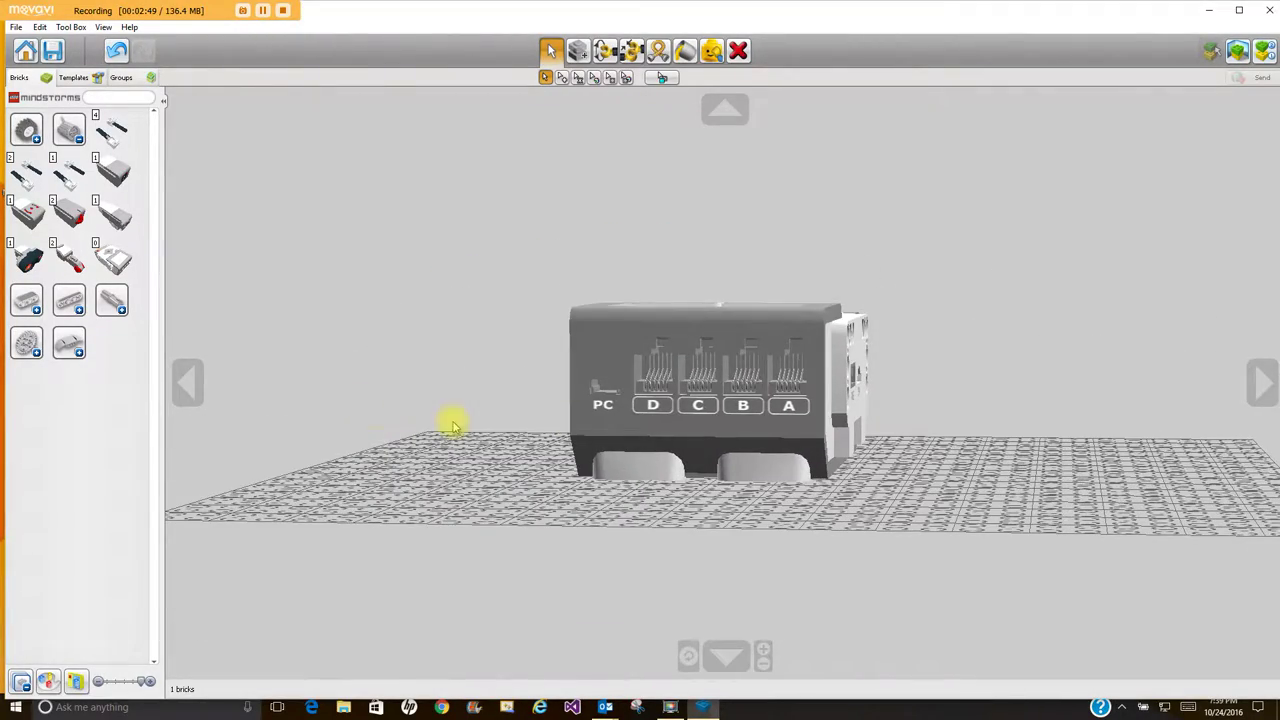
pyautogui.click(763, 651)
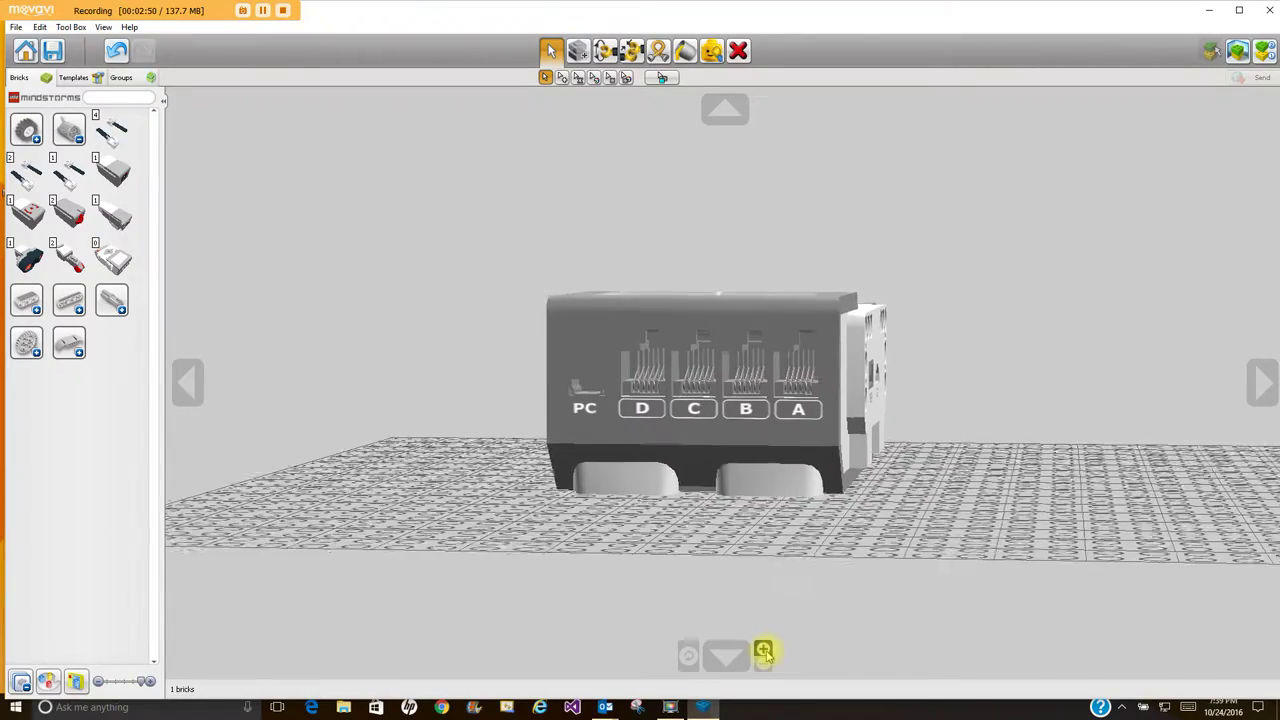
pyautogui.click(763, 662)
pyautogui.click(737, 401)
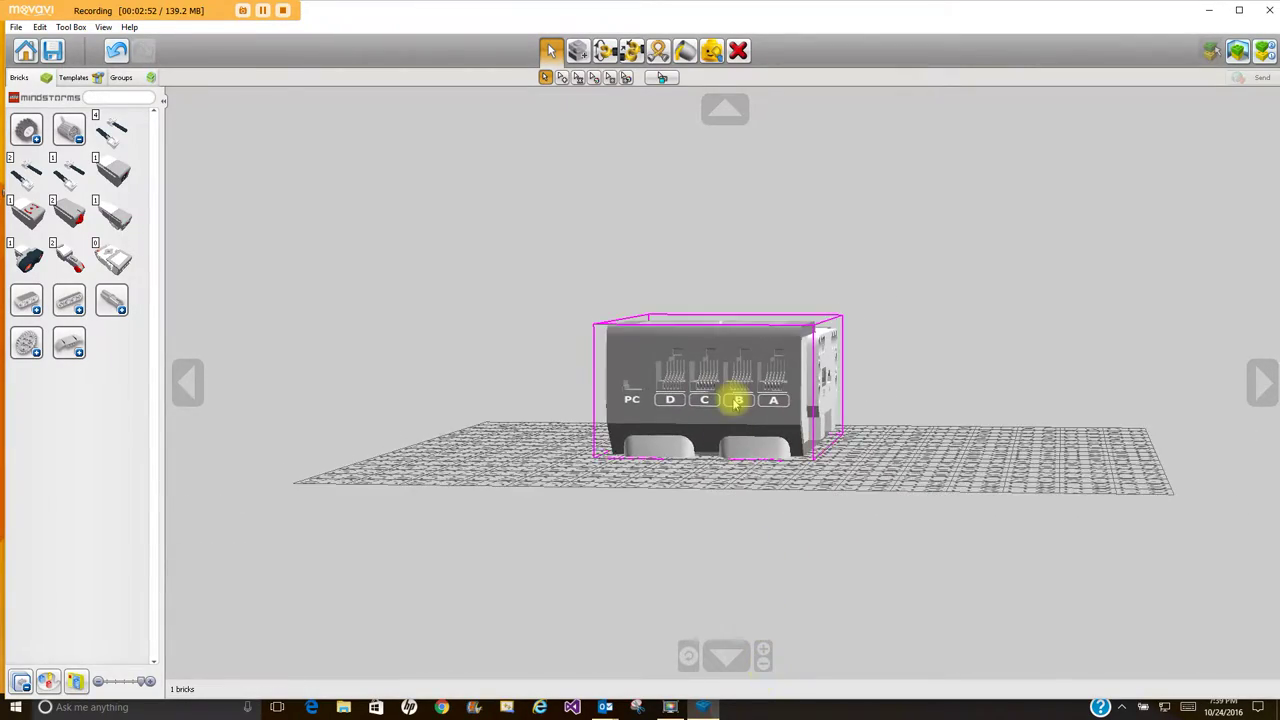
pyautogui.moveTo(735, 402); pyautogui.dragTo(717, 468, button='right')
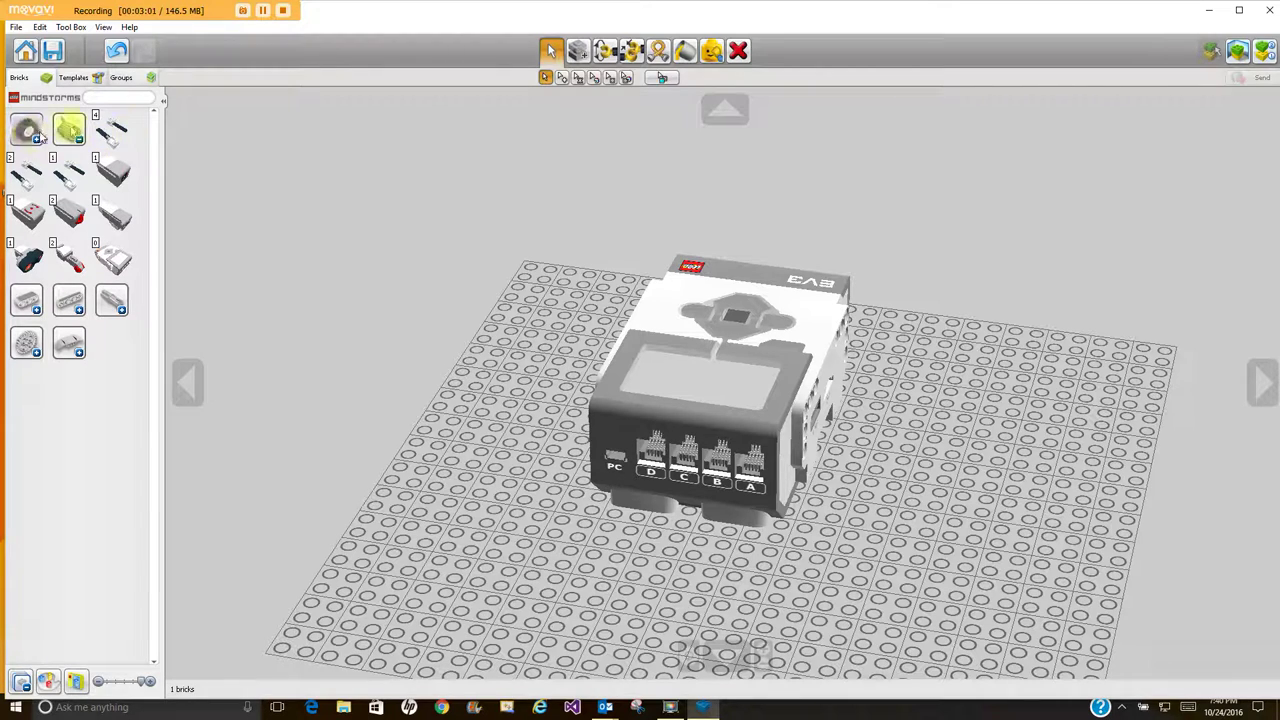
# Place a large motor left of the EV3 brick, rotated so its red hub points sideways
pyautogui.click(113, 258)
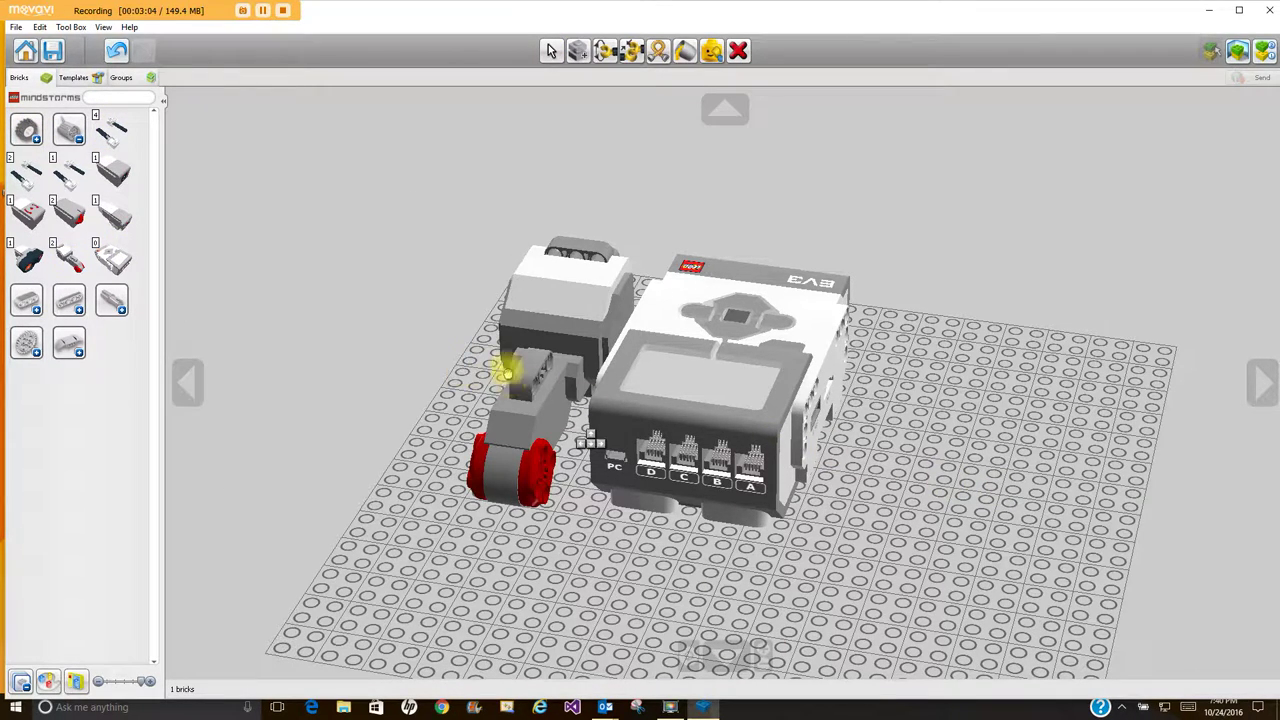
pyautogui.click(478, 399)
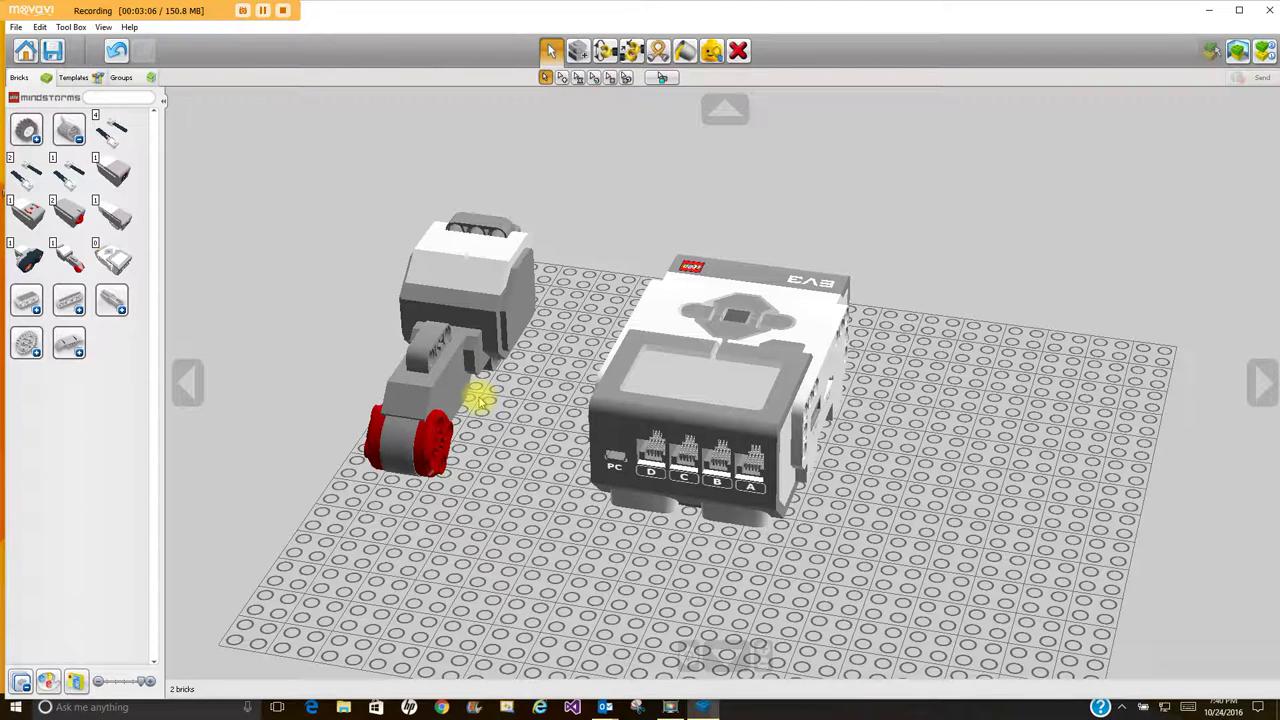
pyautogui.click(443, 300)
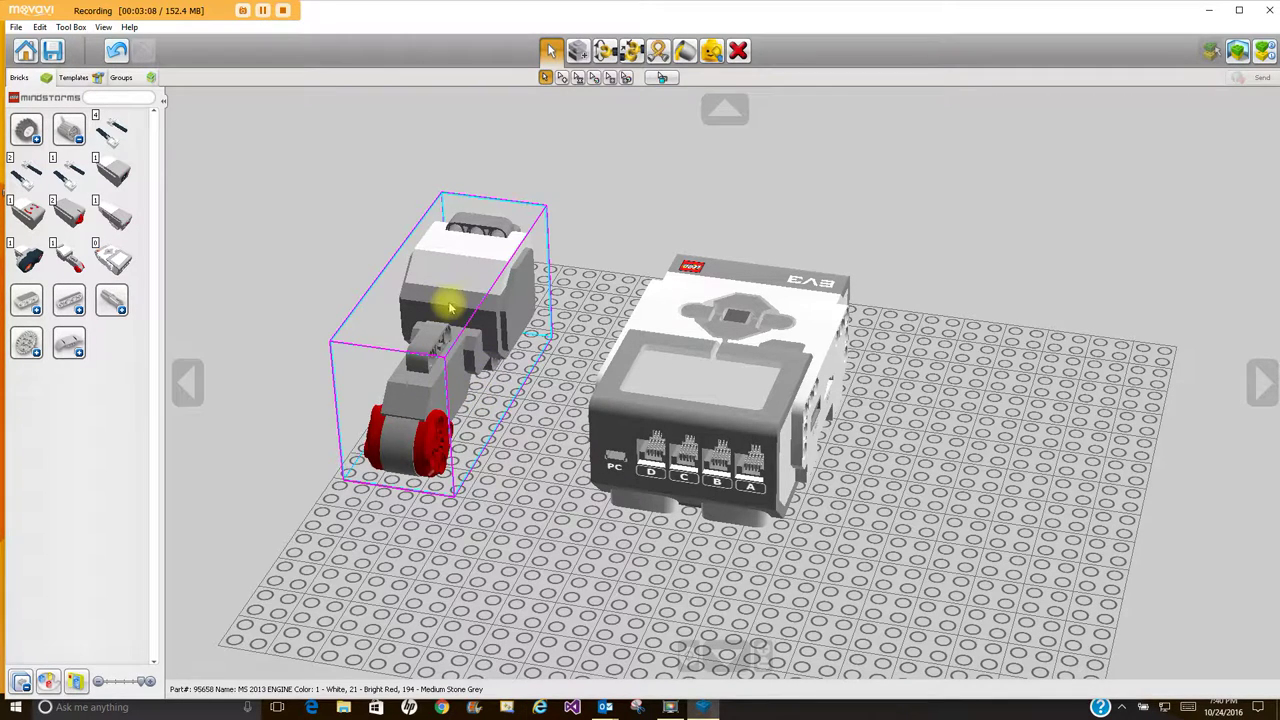
pyautogui.moveTo(449, 300)
pyautogui.mouseDown()
pyautogui.moveTo(460, 410)
pyautogui.moveTo(460, 351)
pyautogui.moveTo(451, 394)
pyautogui.moveTo(357, 306)
pyautogui.moveTo(445, 303)
pyautogui.moveTo(443, 323)
pyautogui.mouseUp()
pyautogui.press('Right')
pyautogui.press('Right')
pyautogui.press('Right')
pyautogui.press('Right')
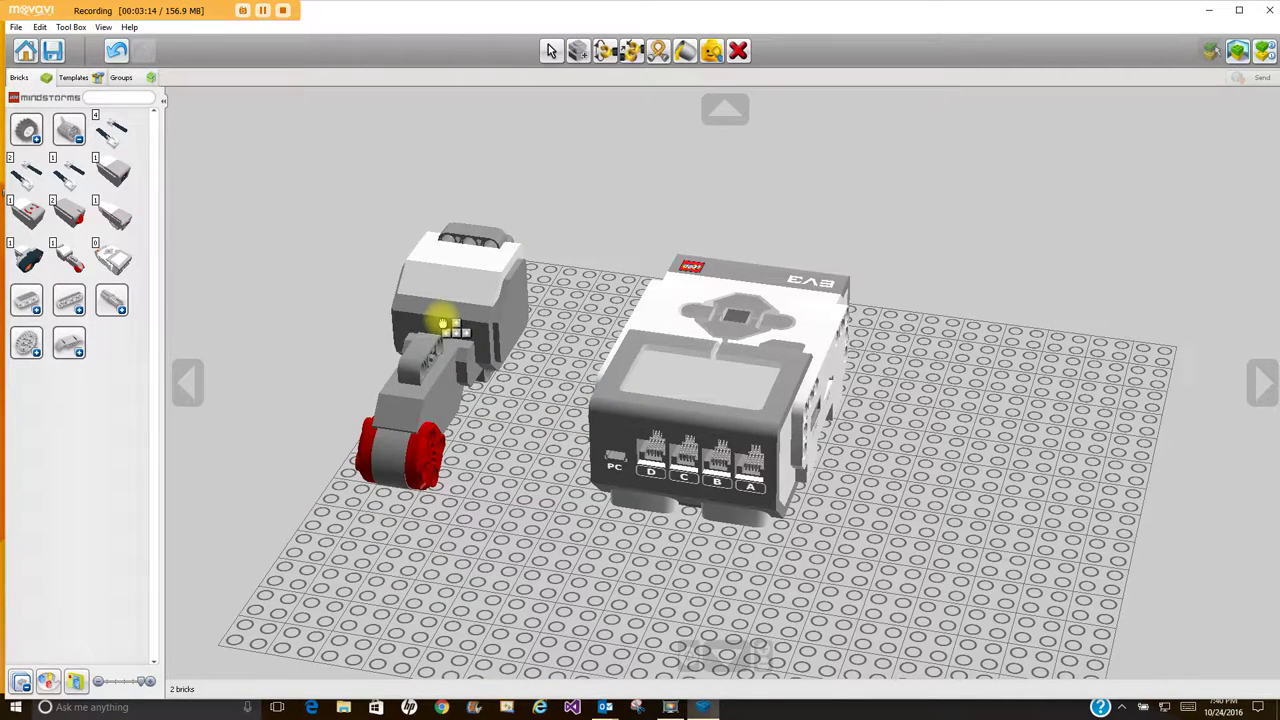
pyautogui.press('Up')
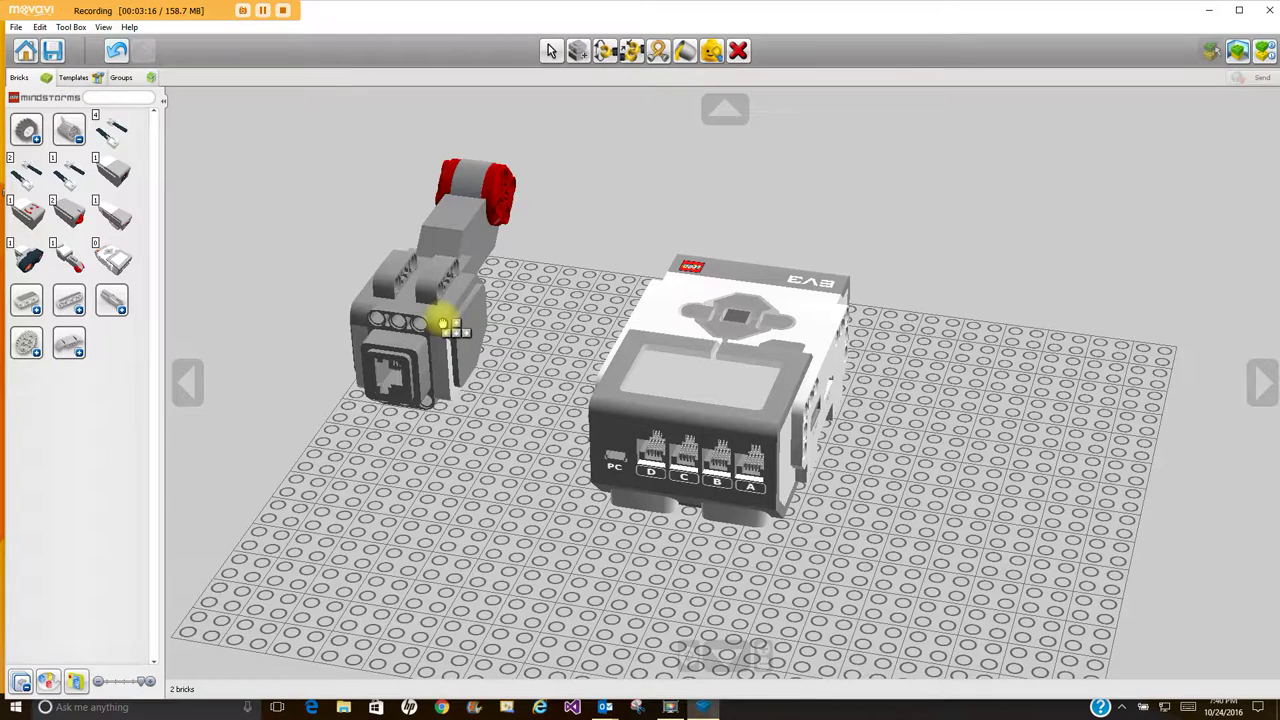
pyautogui.press('Up')
pyautogui.press('Up')
pyautogui.press('Right')
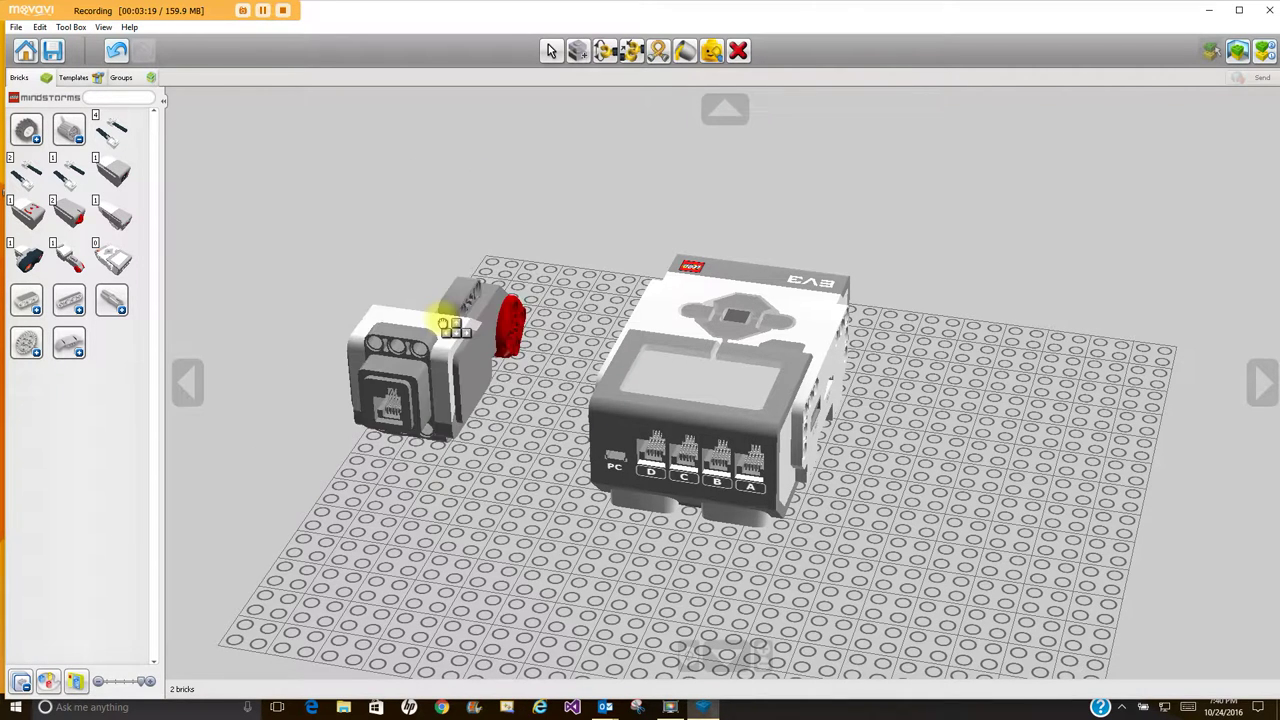
pyautogui.moveTo(443, 323)
pyautogui.mouseDown()
pyautogui.moveTo(534, 263)
pyautogui.moveTo(523, 286)
pyautogui.moveTo(529, 277)
pyautogui.mouseUp()
pyautogui.click(551, 50)
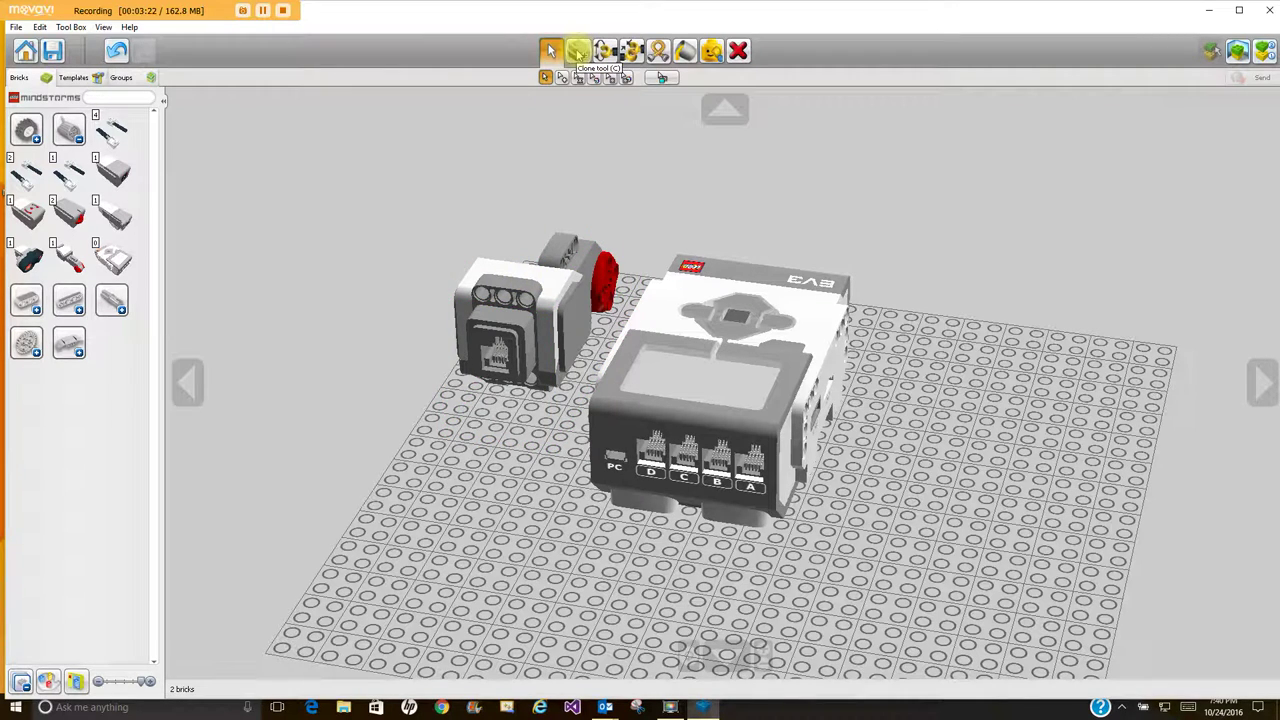
# Clone the left motor and place the copy on the EV3 brick's right side
pyautogui.click(577, 50)
pyautogui.click(537, 334)
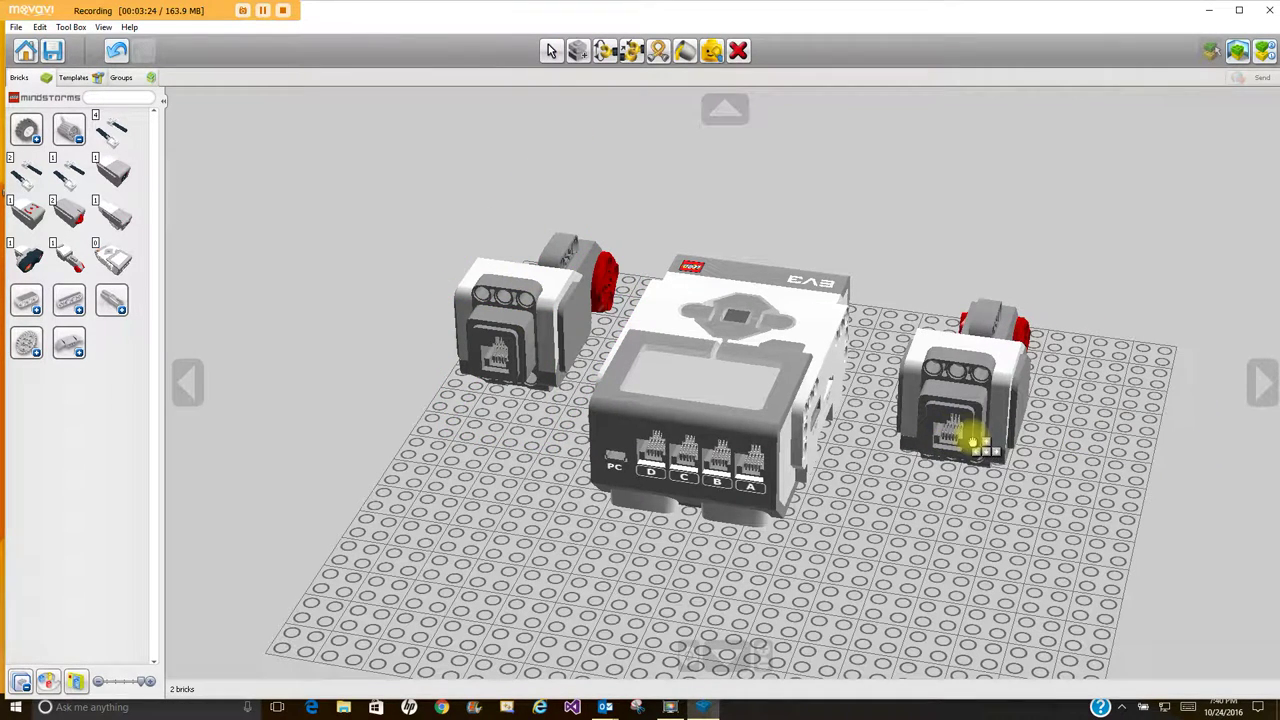
pyautogui.click(944, 432)
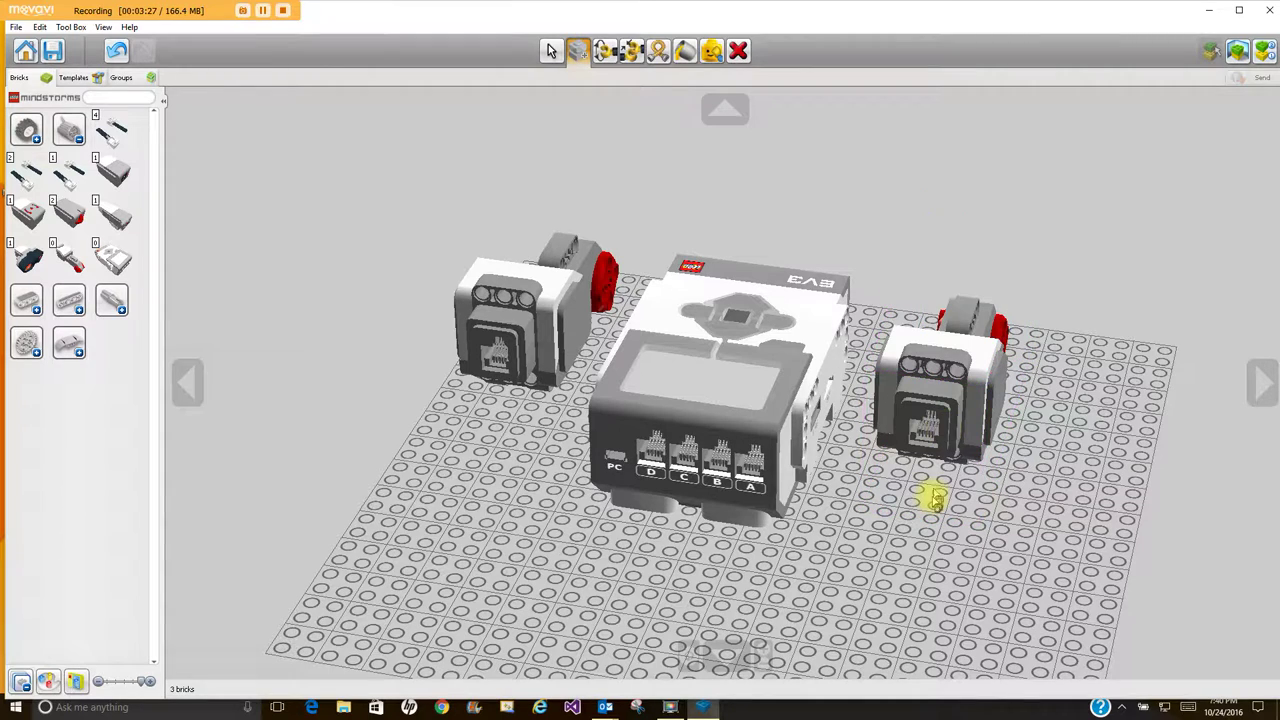
pyautogui.click(550, 50)
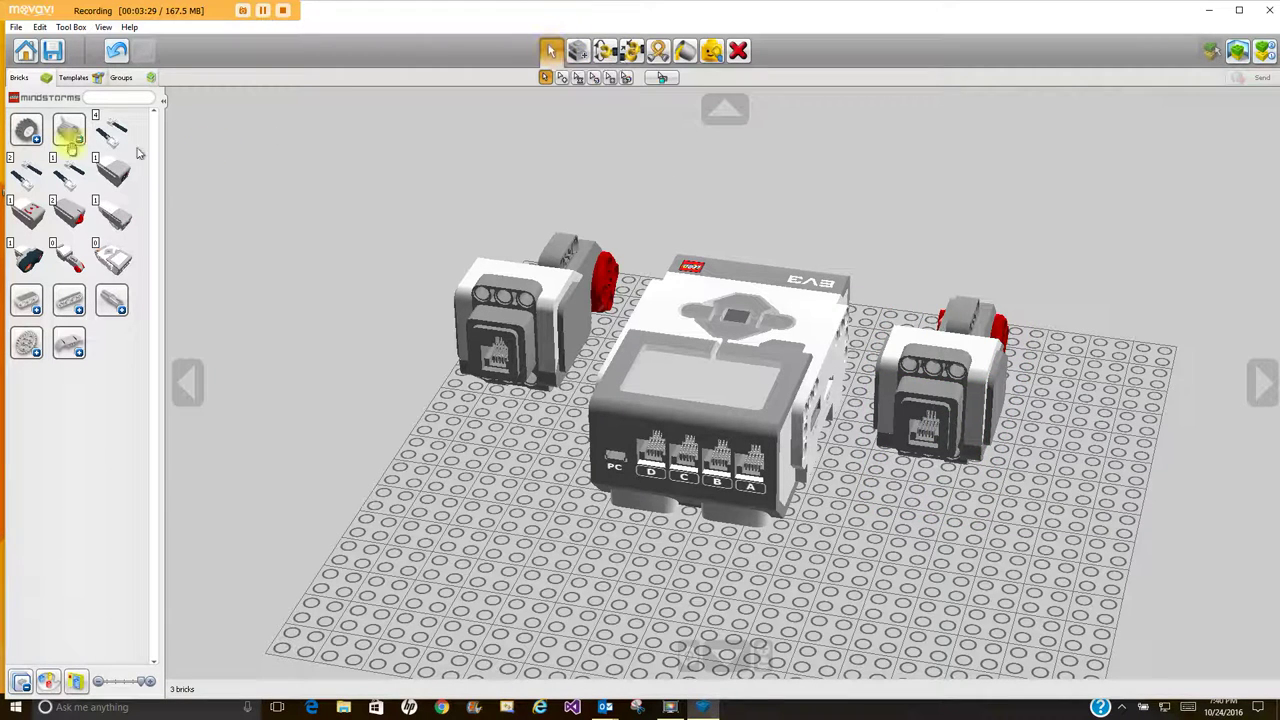
# Place a wide black tire left of the model and clone it to the right end
pyautogui.click(24, 130)
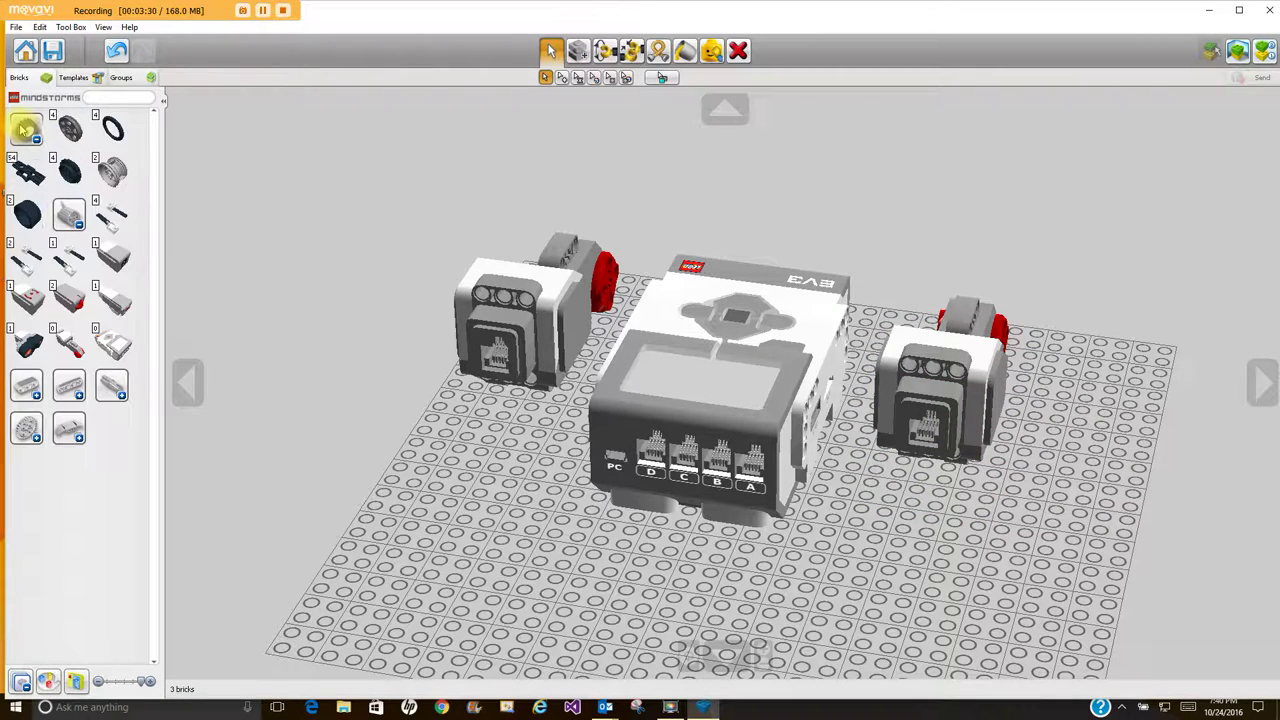
pyautogui.click(27, 213)
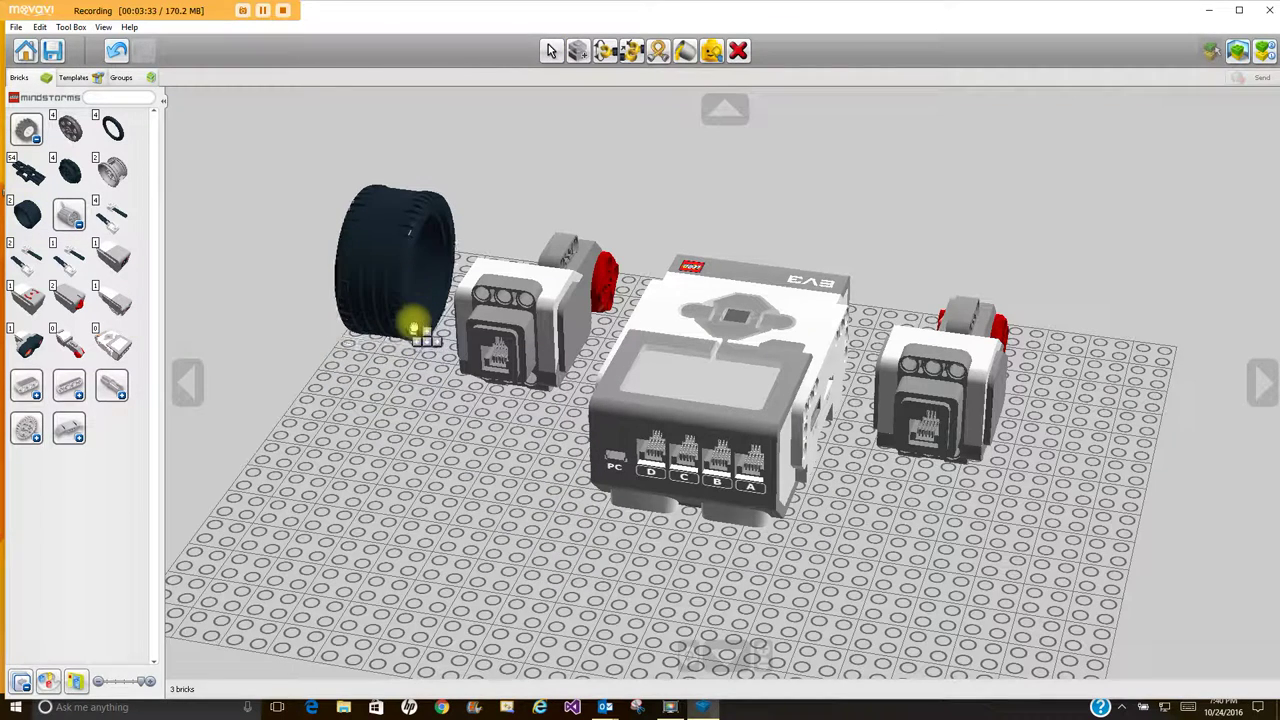
pyautogui.click(414, 322)
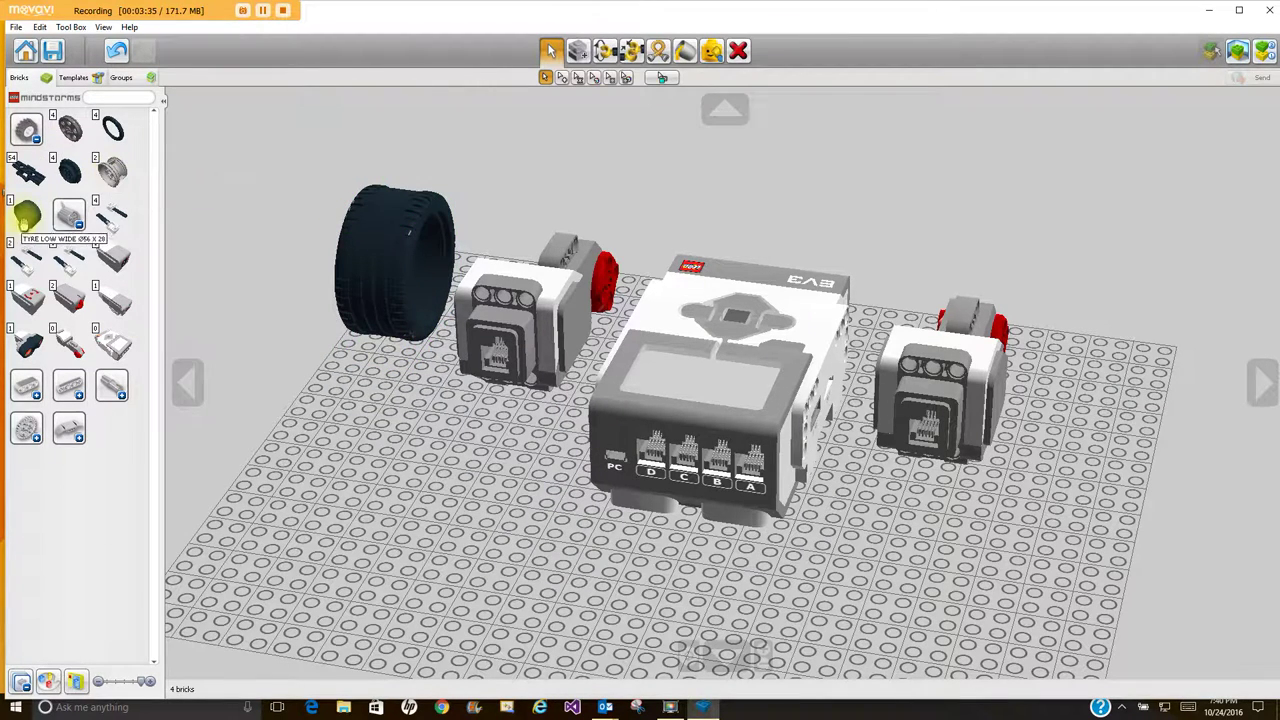
pyautogui.click(578, 50)
pyautogui.click(400, 235)
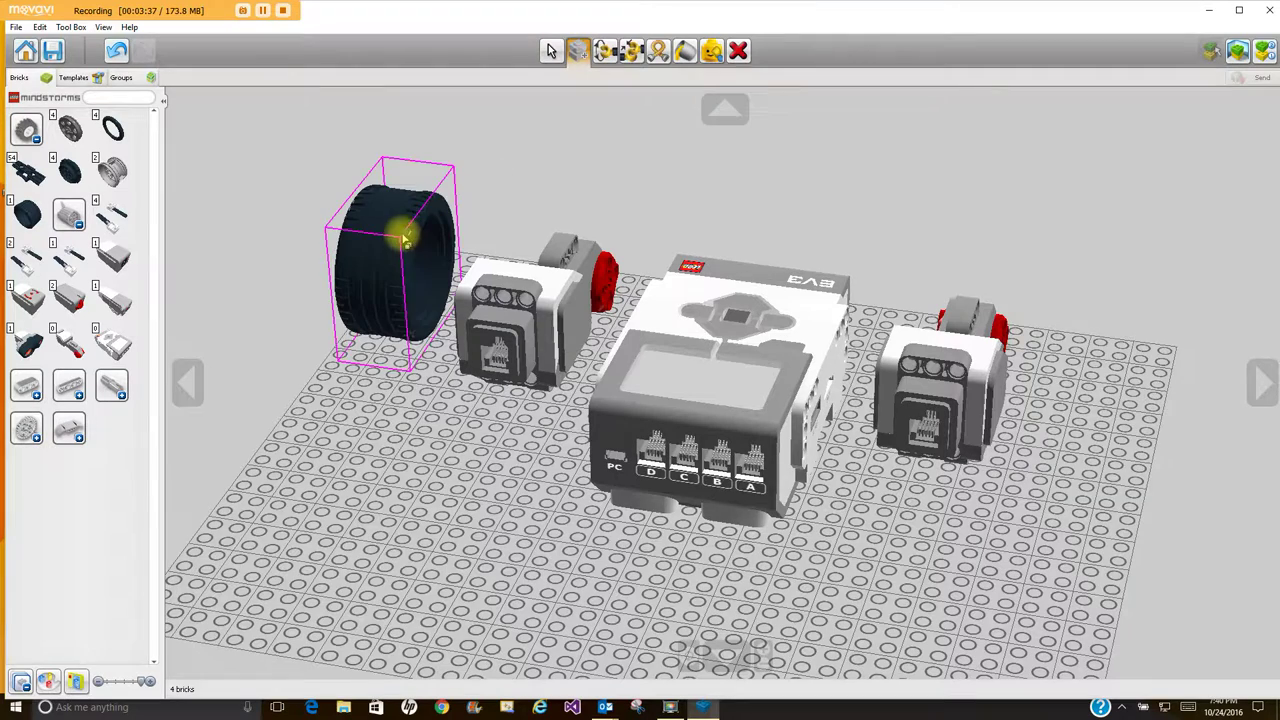
pyautogui.click(1088, 436)
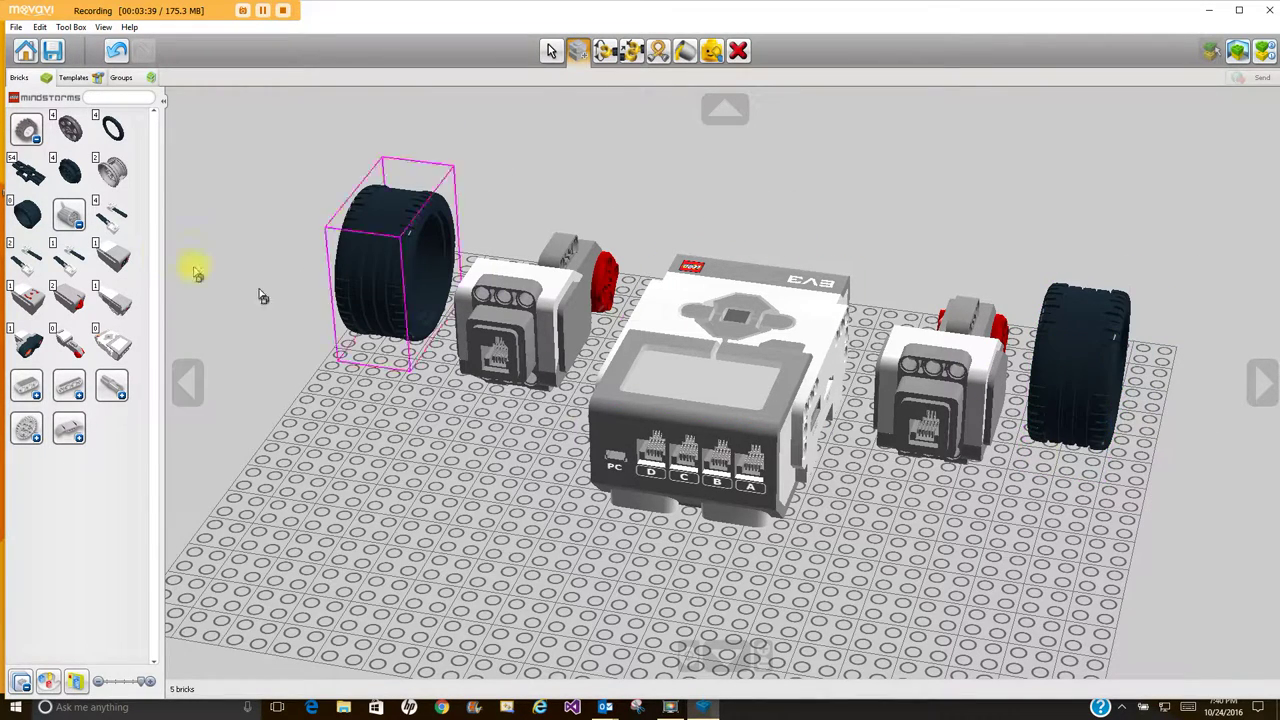
# Fit a grey wheel rim into each of the two tires
pyautogui.click(112, 172)
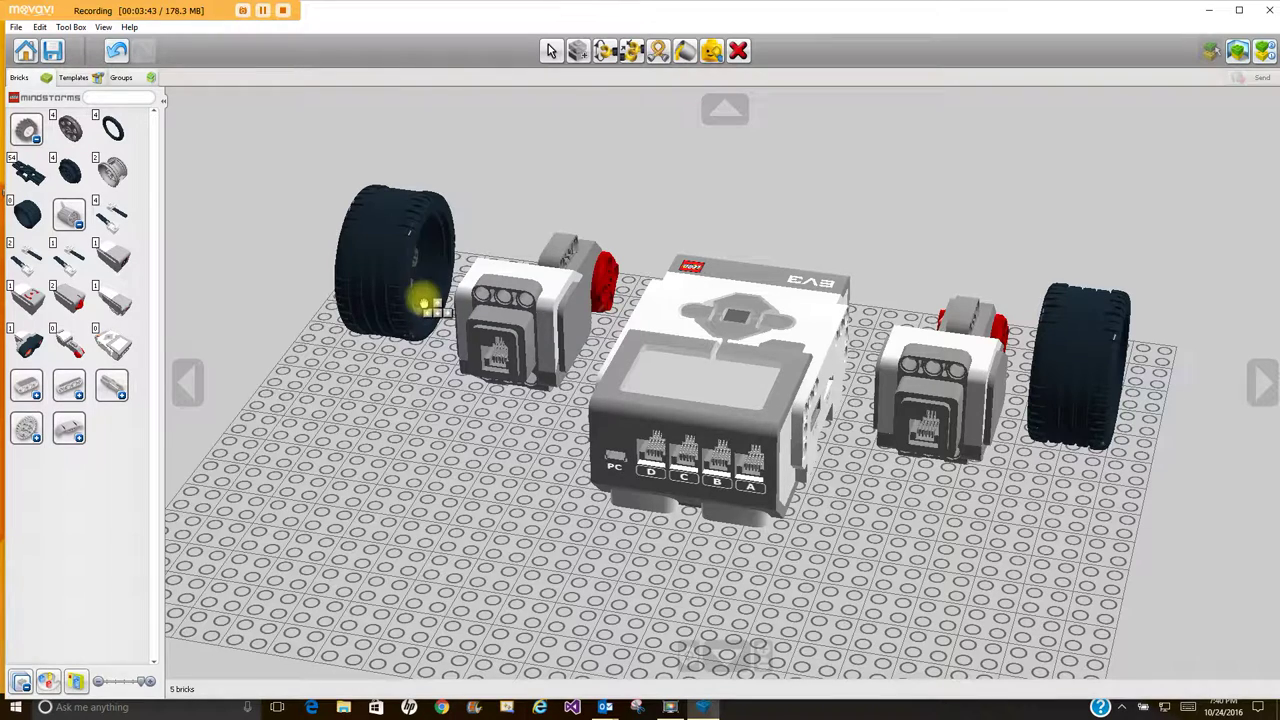
pyautogui.click(1090, 422)
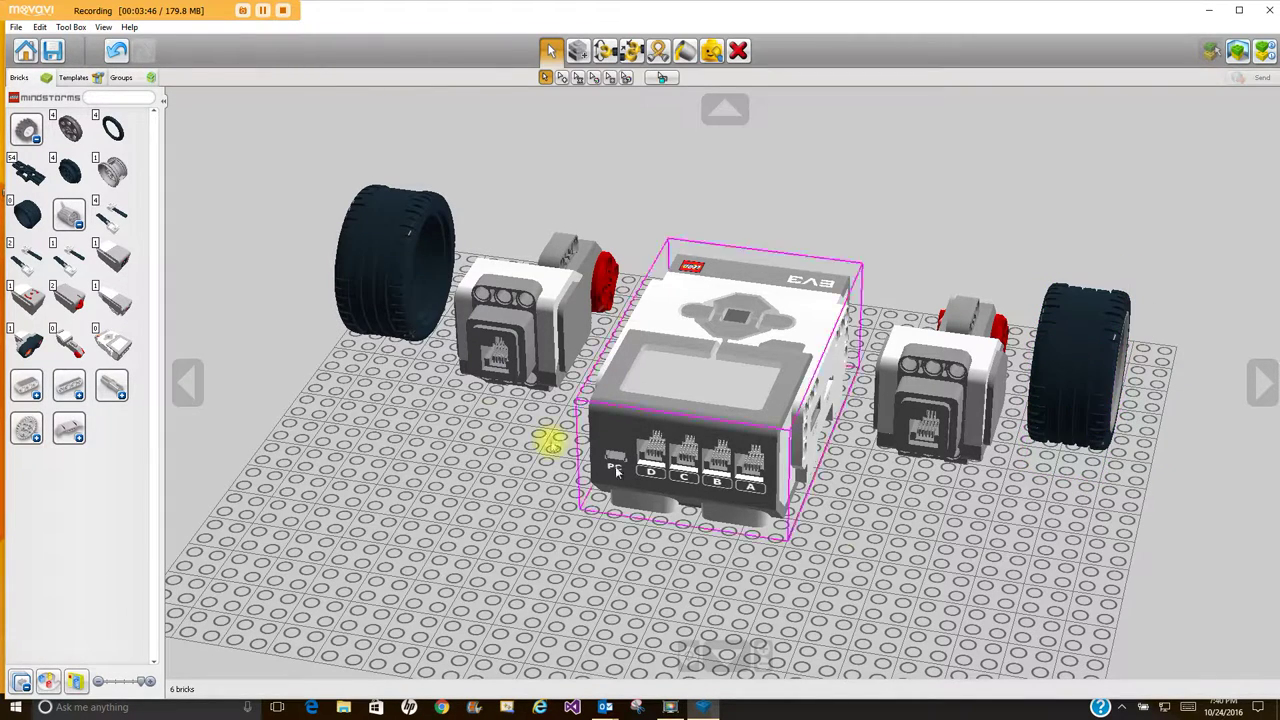
pyautogui.click(111, 171)
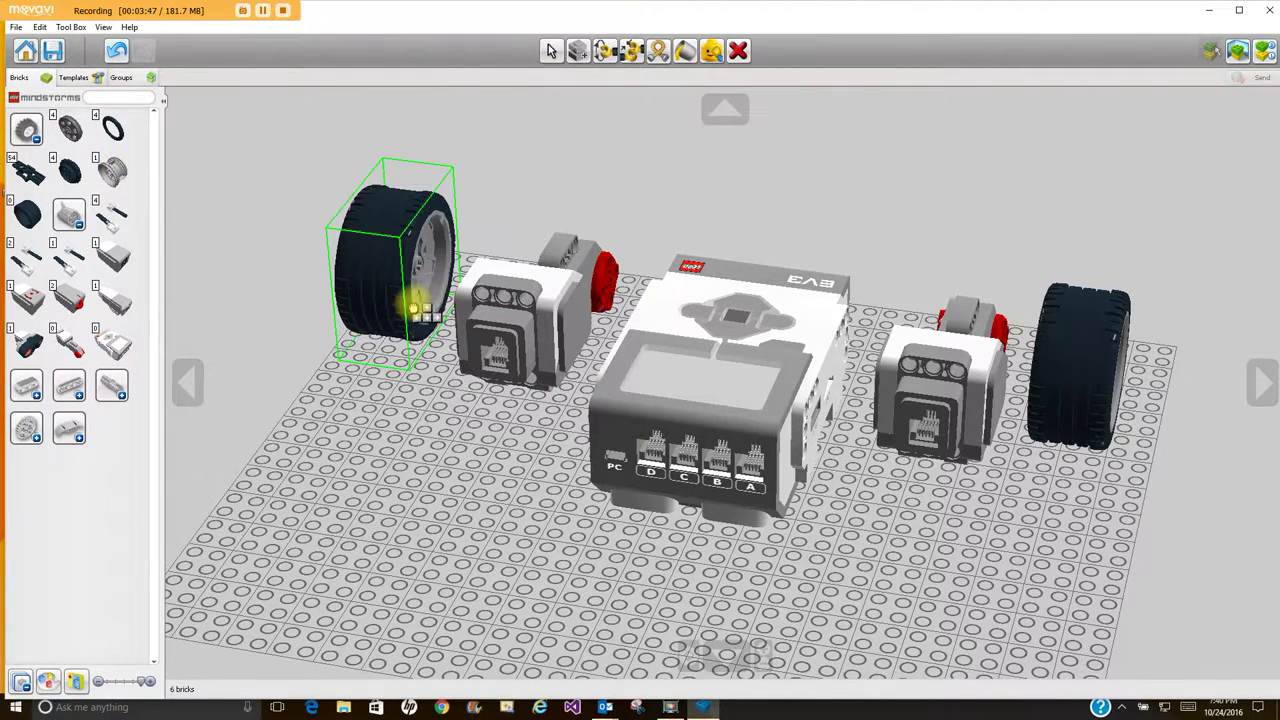
pyautogui.click(415, 308)
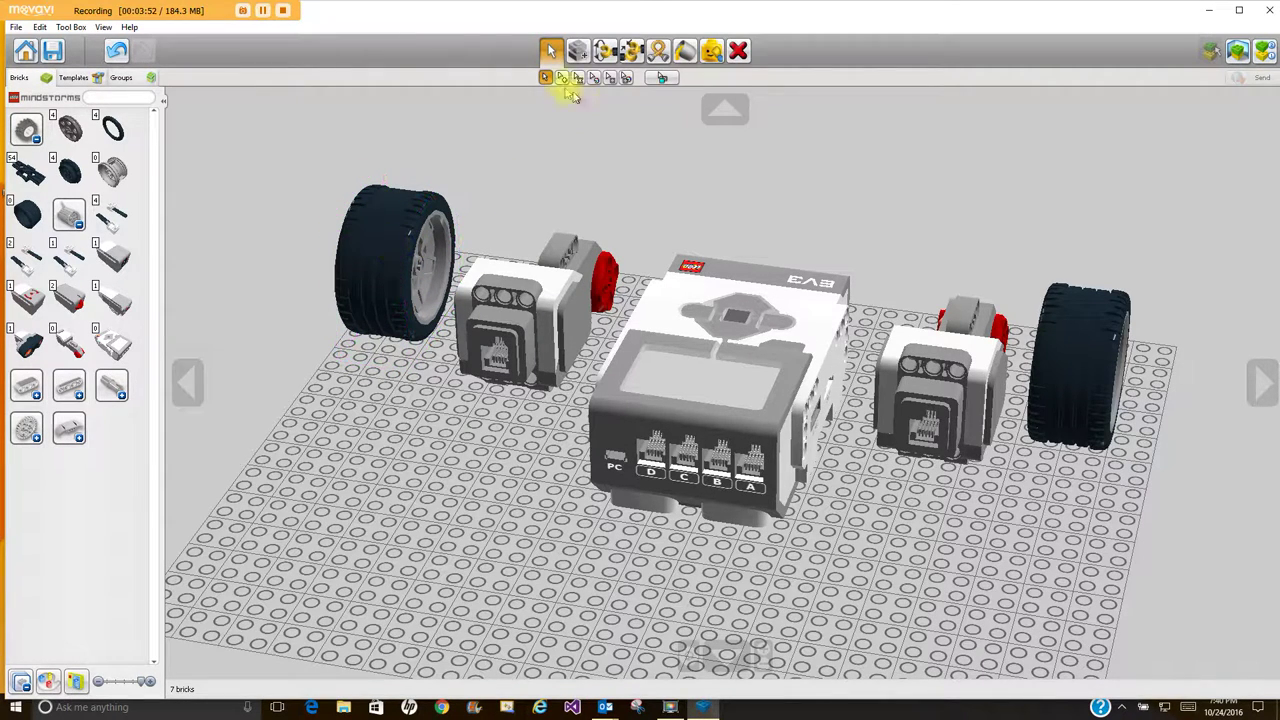
# Multi-select the right tire with its rim and move it in beside the right motor
pyautogui.click(560, 79)
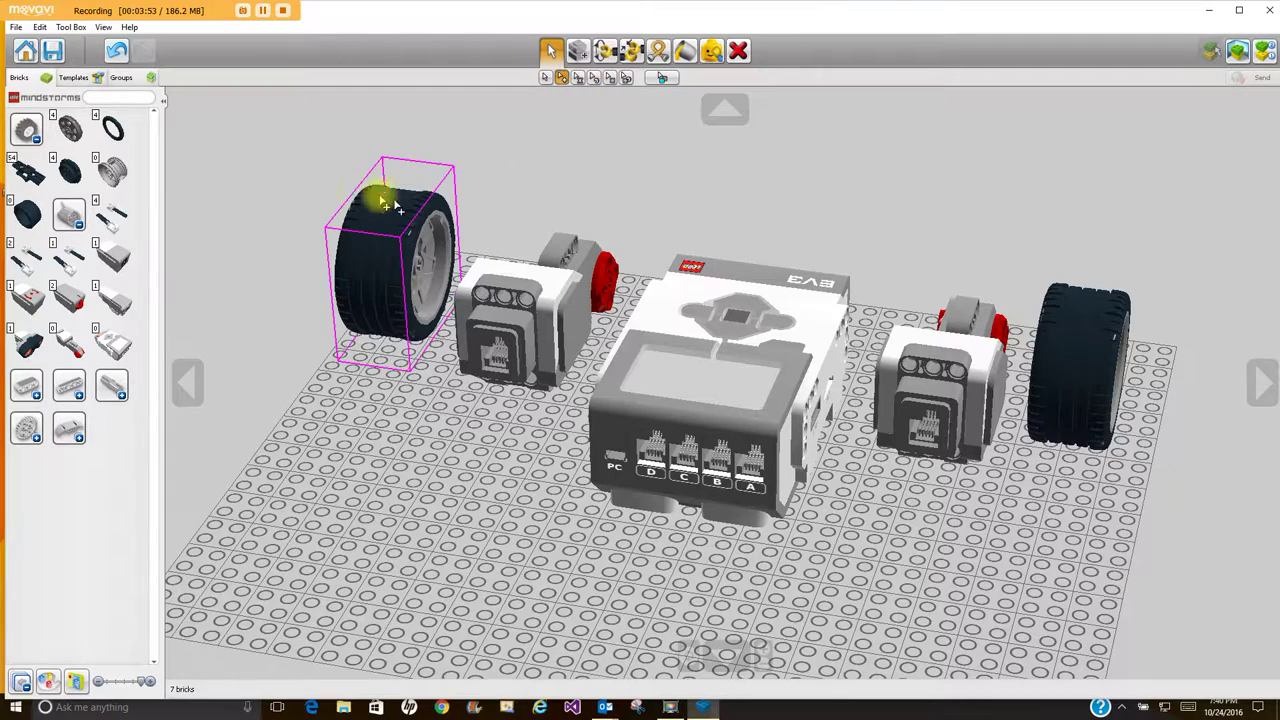
pyautogui.moveTo(301, 164); pyautogui.dragTo(388, 266)
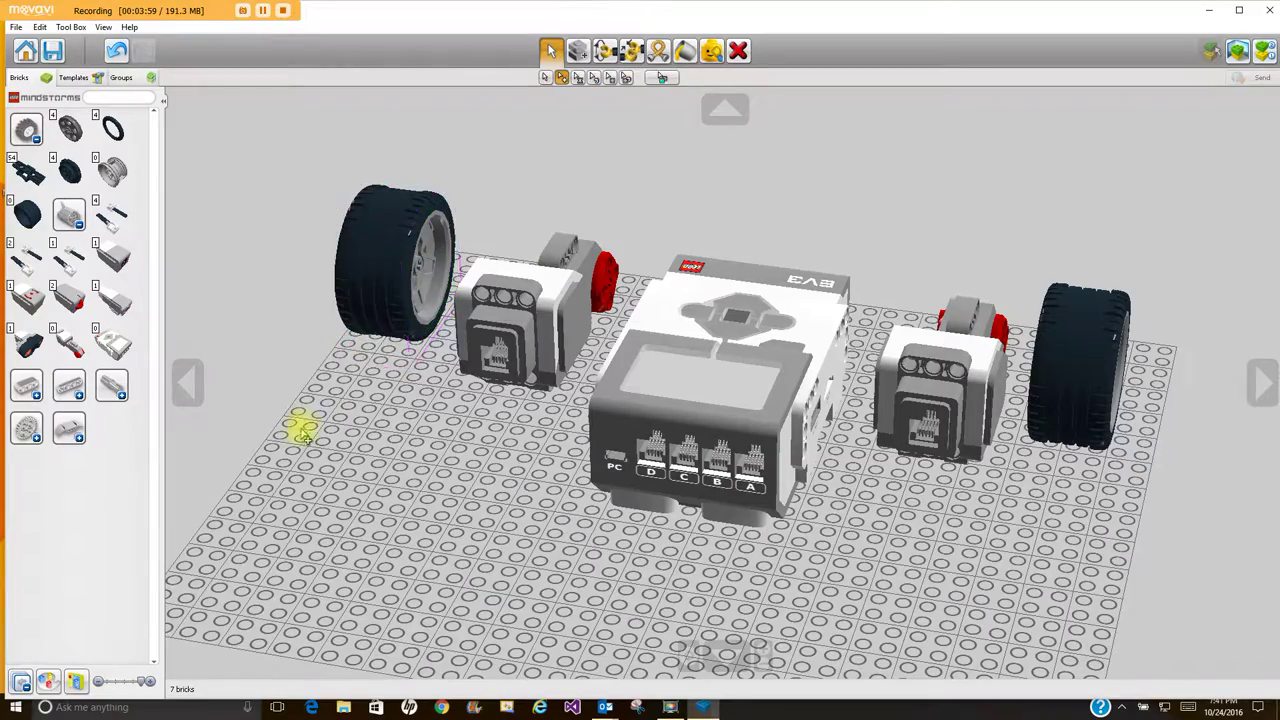
pyautogui.moveTo(300, 423); pyautogui.dragTo(751, 346, button='right')
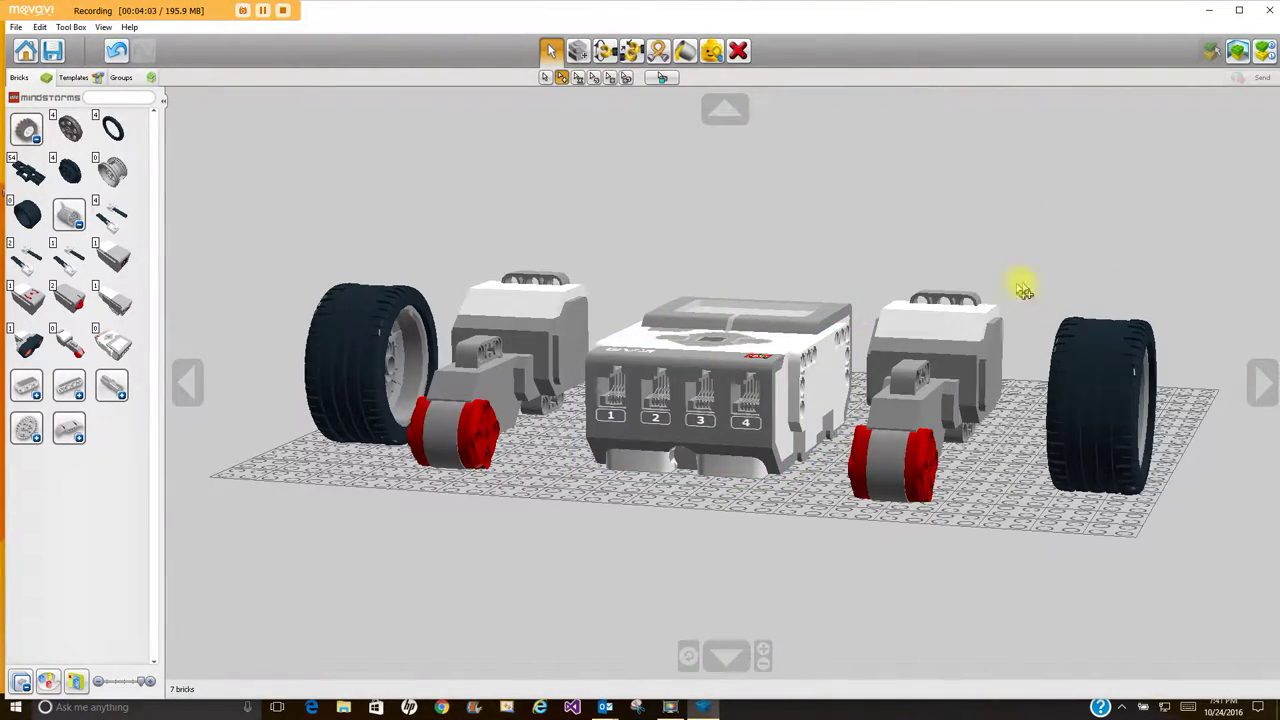
pyautogui.moveTo(1034, 274); pyautogui.dragTo(1201, 557)
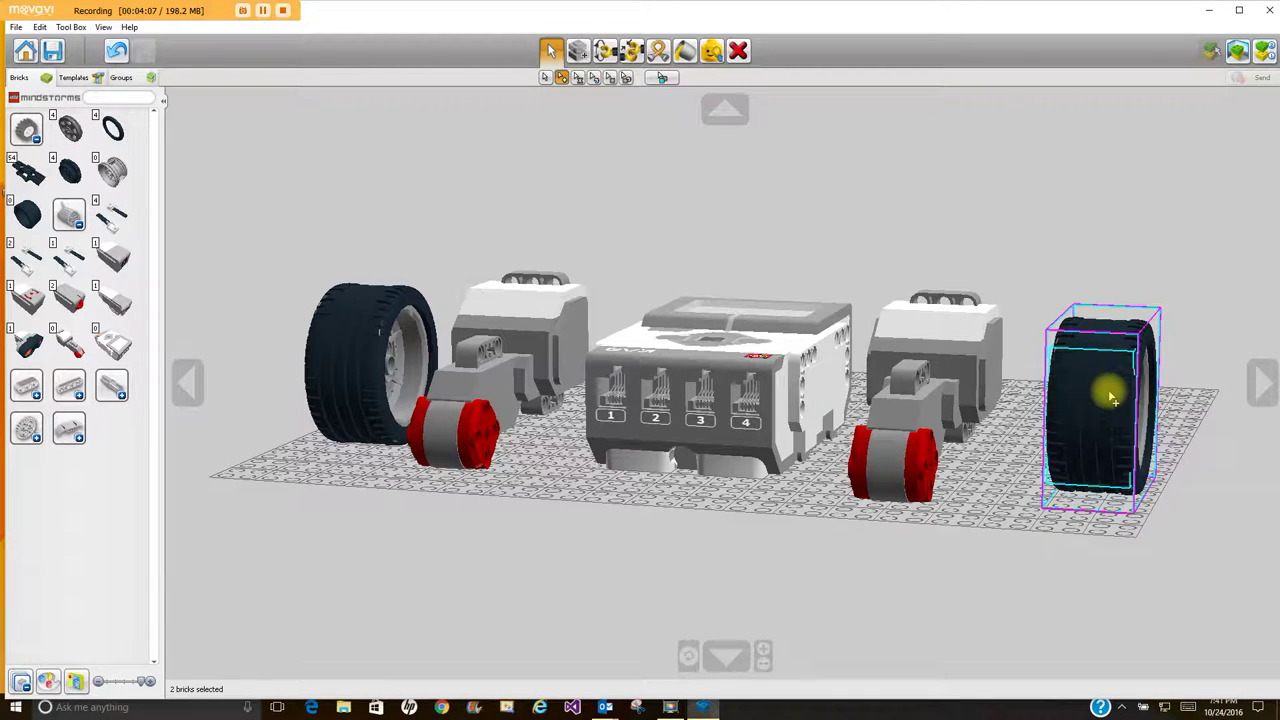
pyautogui.moveTo(1111, 398); pyautogui.dragTo(1063, 423)
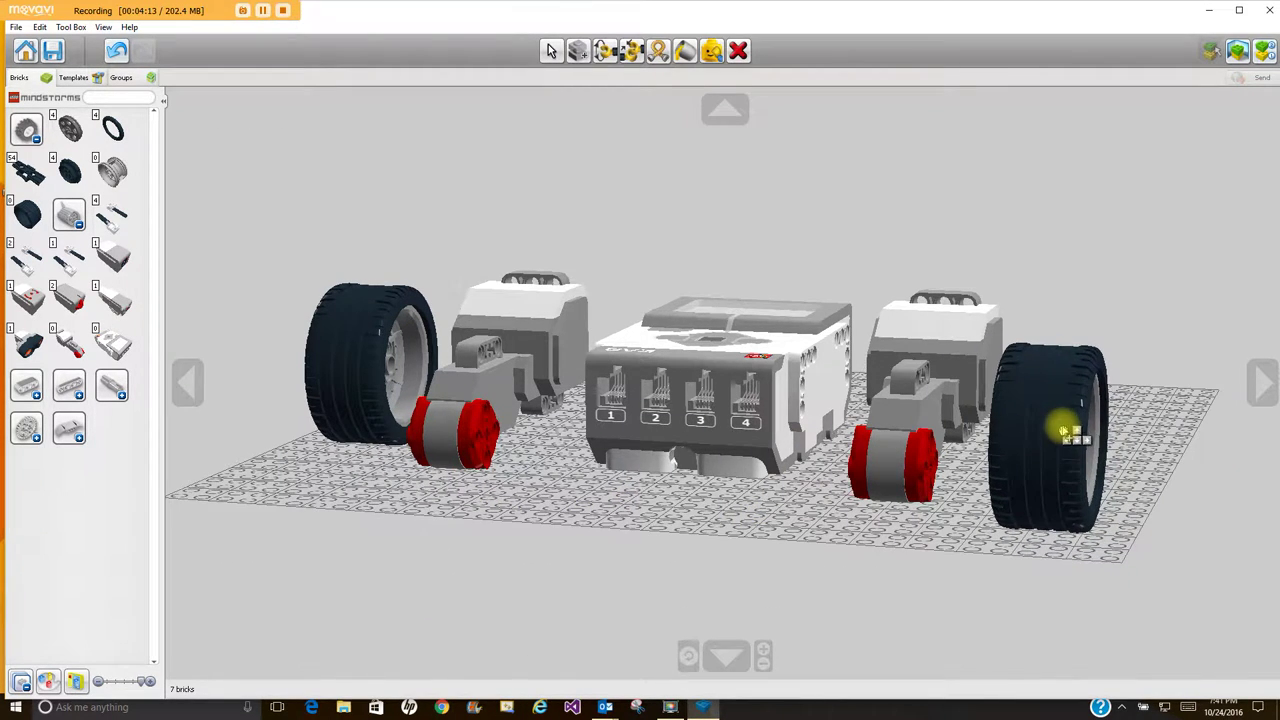
pyautogui.moveTo(1163, 360); pyautogui.dragTo(771, 406, button='right')
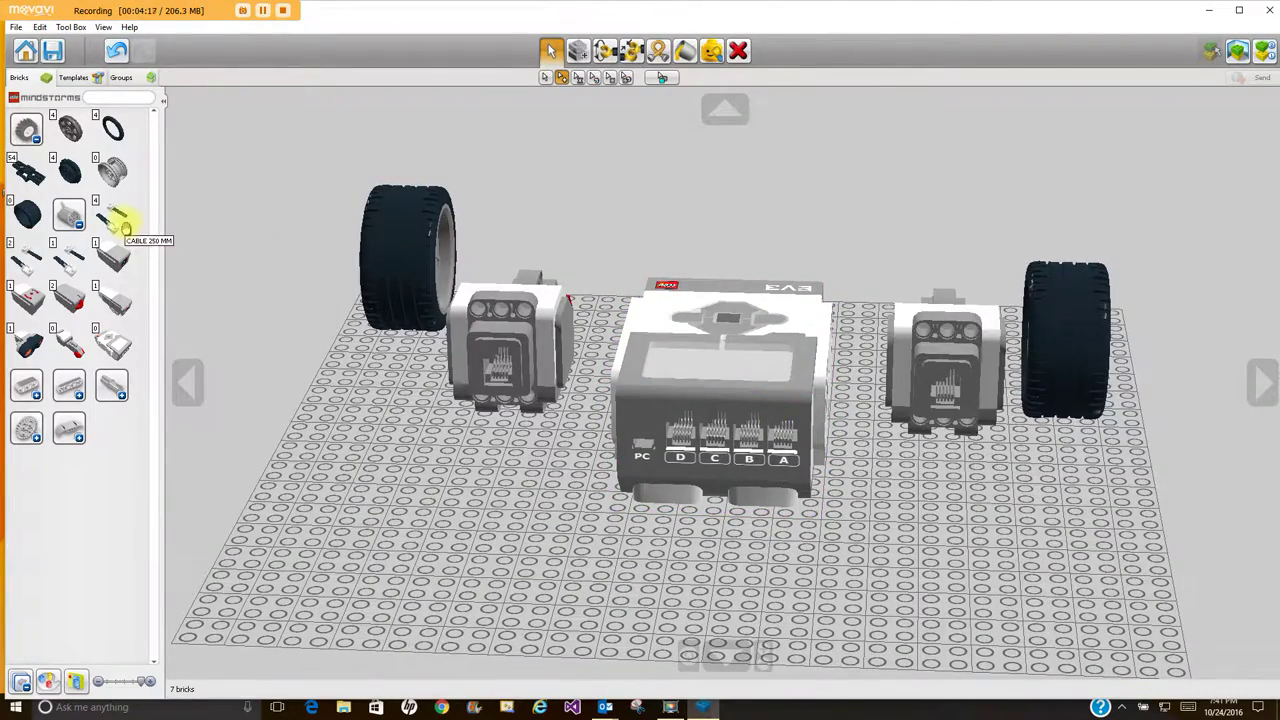
# Add two CABLE 250 MM parts onto the baseplate
pyautogui.click(125, 228)
pyautogui.click(440, 537)
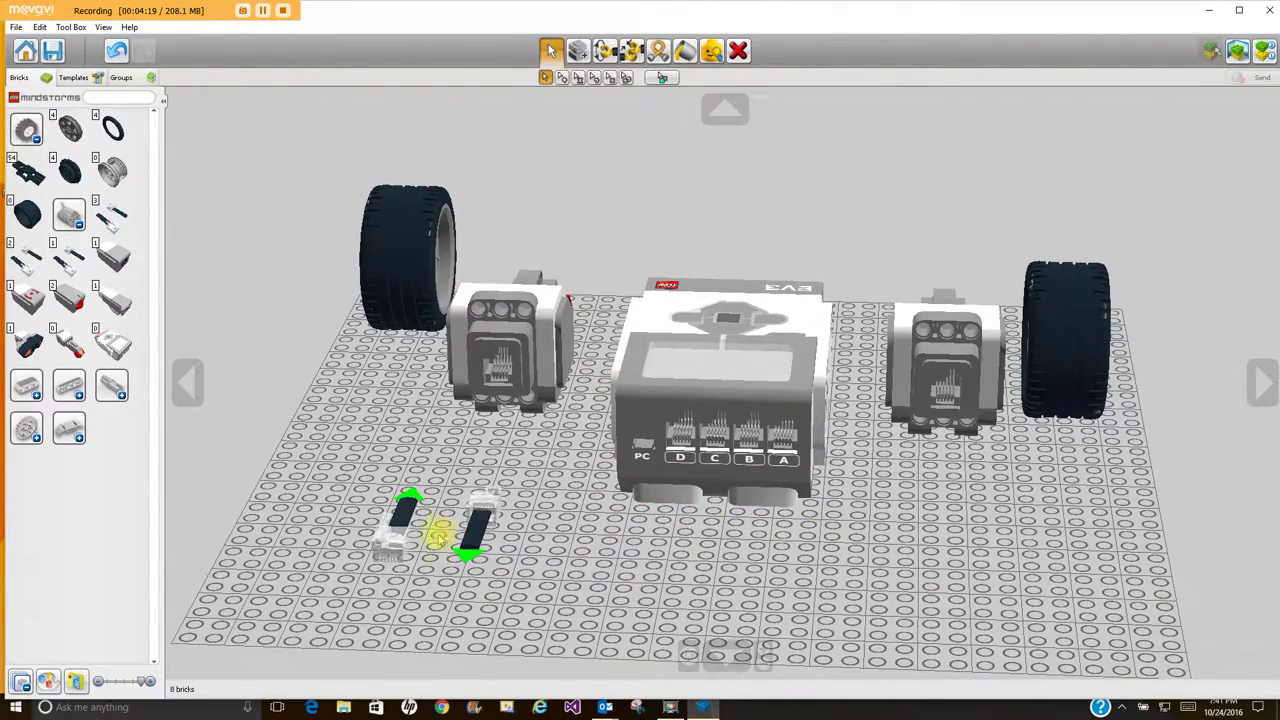
pyautogui.click(121, 224)
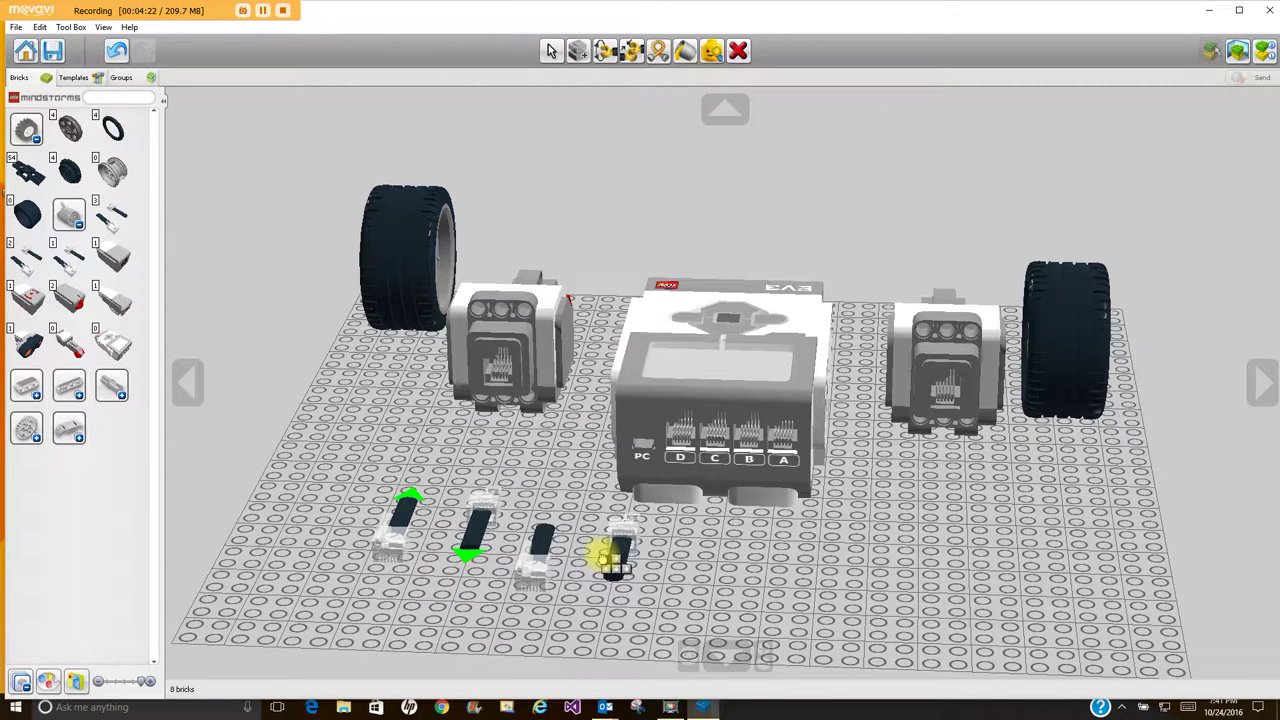
pyautogui.click(700, 582)
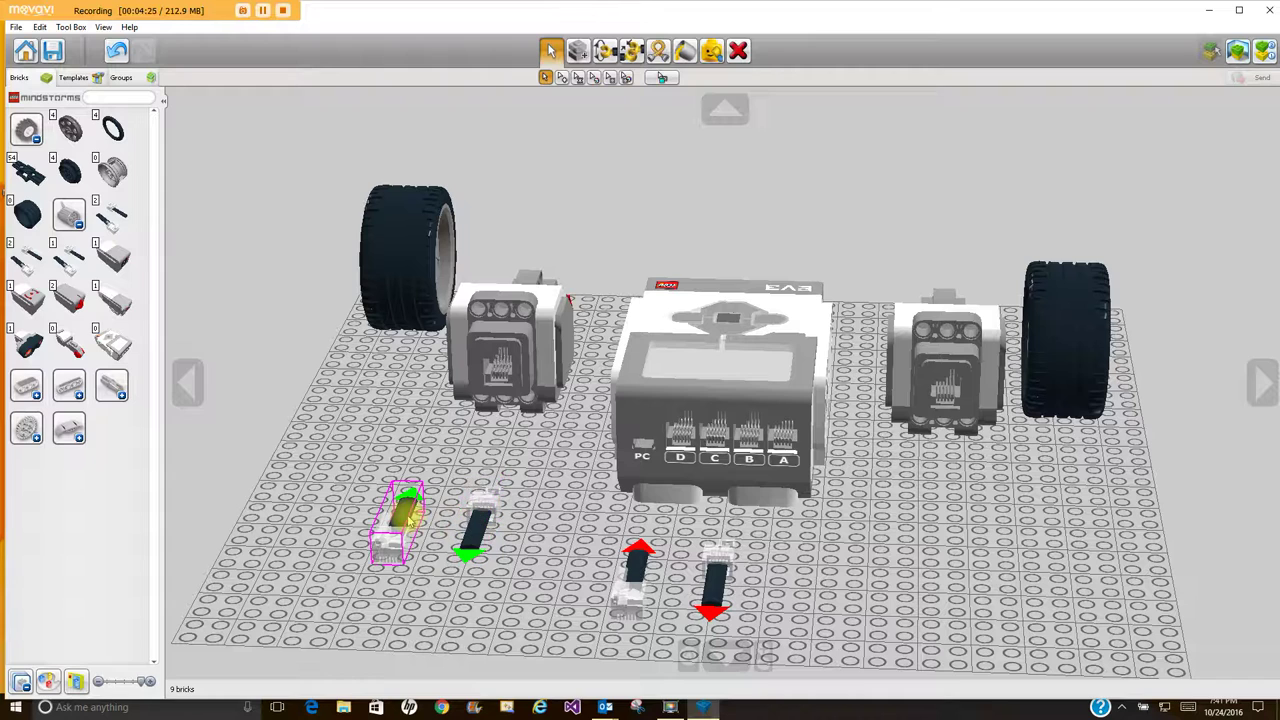
# Plug the cables into each motor and into two EV3 brick ports
pyautogui.moveTo(471, 514); pyautogui.dragTo(494, 370)
pyautogui.moveTo(410, 546); pyautogui.dragTo(677, 435)
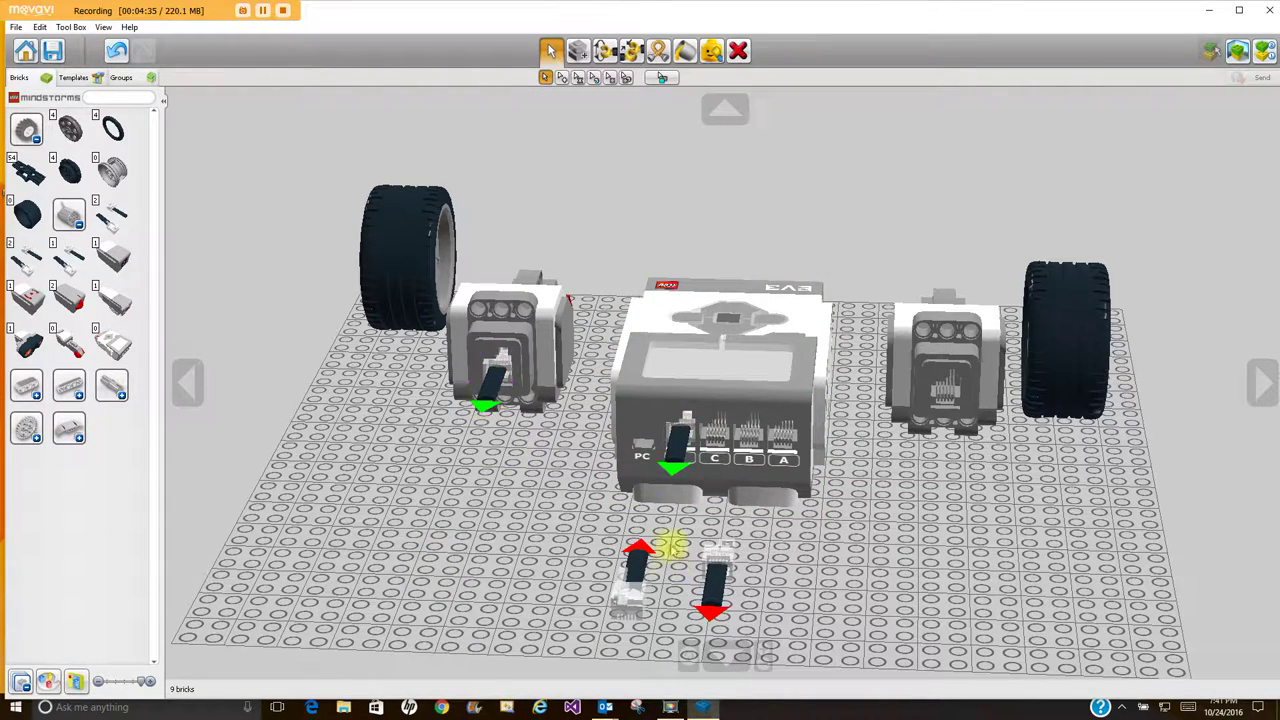
pyautogui.moveTo(624, 572); pyautogui.dragTo(782, 440)
pyautogui.moveTo(716, 590); pyautogui.dragTo(930, 405)
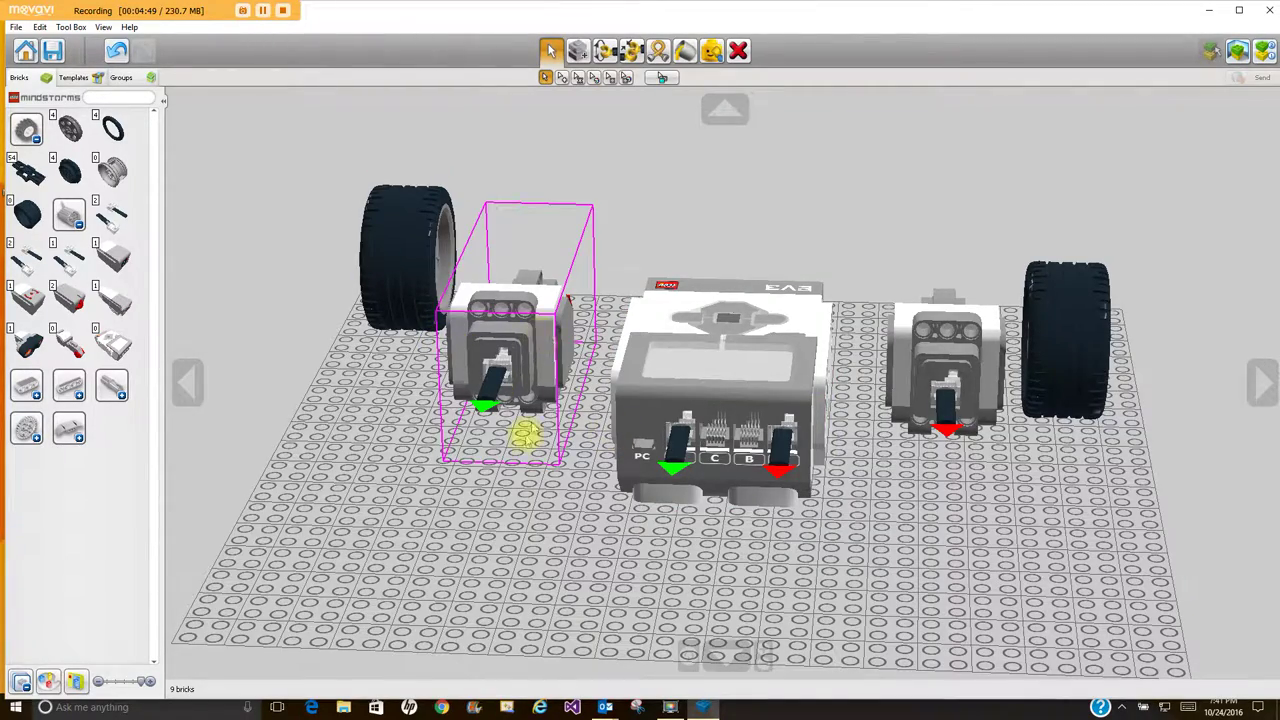
pyautogui.moveTo(395, 498); pyautogui.dragTo(809, 511, button='right')
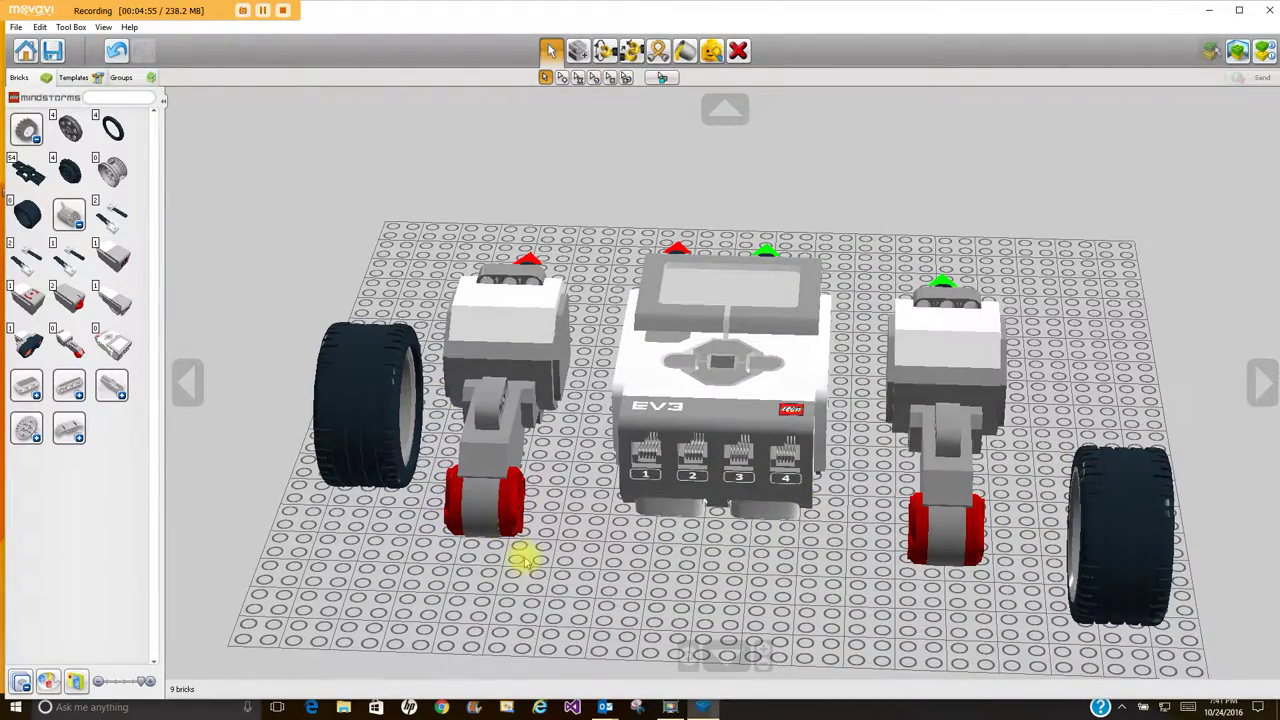
# Fit a 4M cross axle into the left red wheel, then remove the 45544 set filter
pyautogui.click(113, 392)
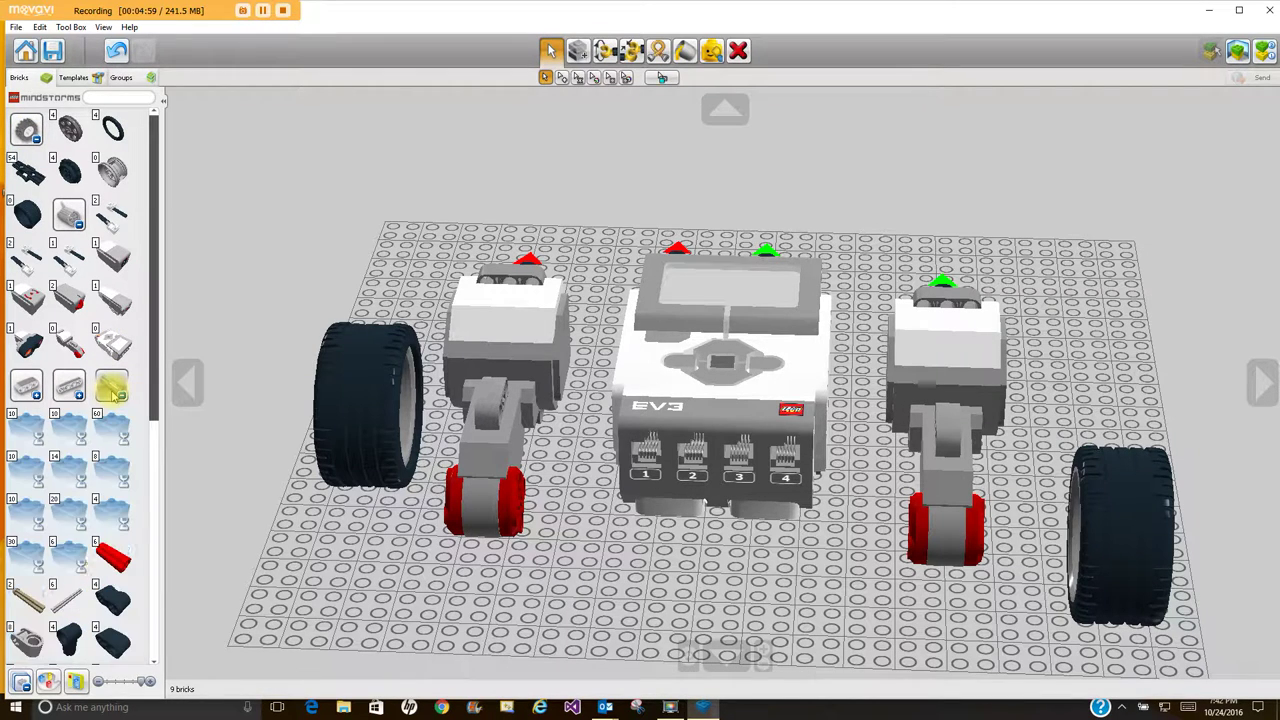
pyautogui.click(109, 515)
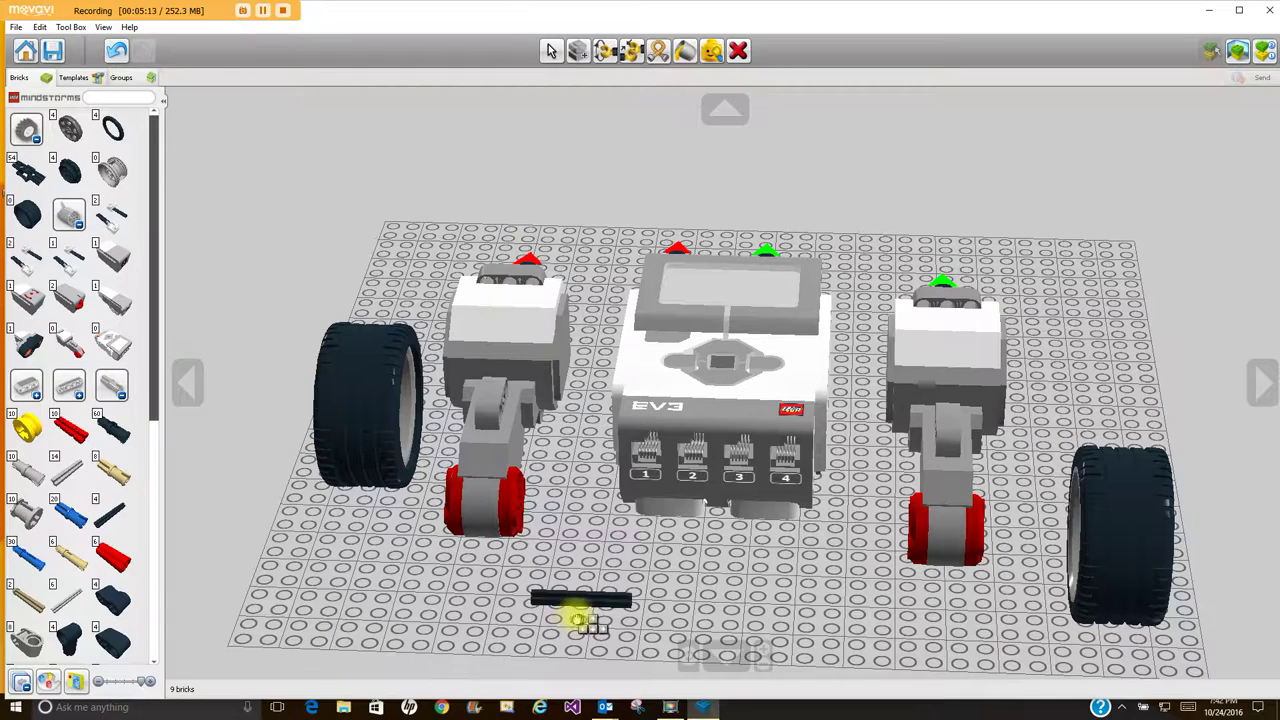
pyautogui.click(513, 519)
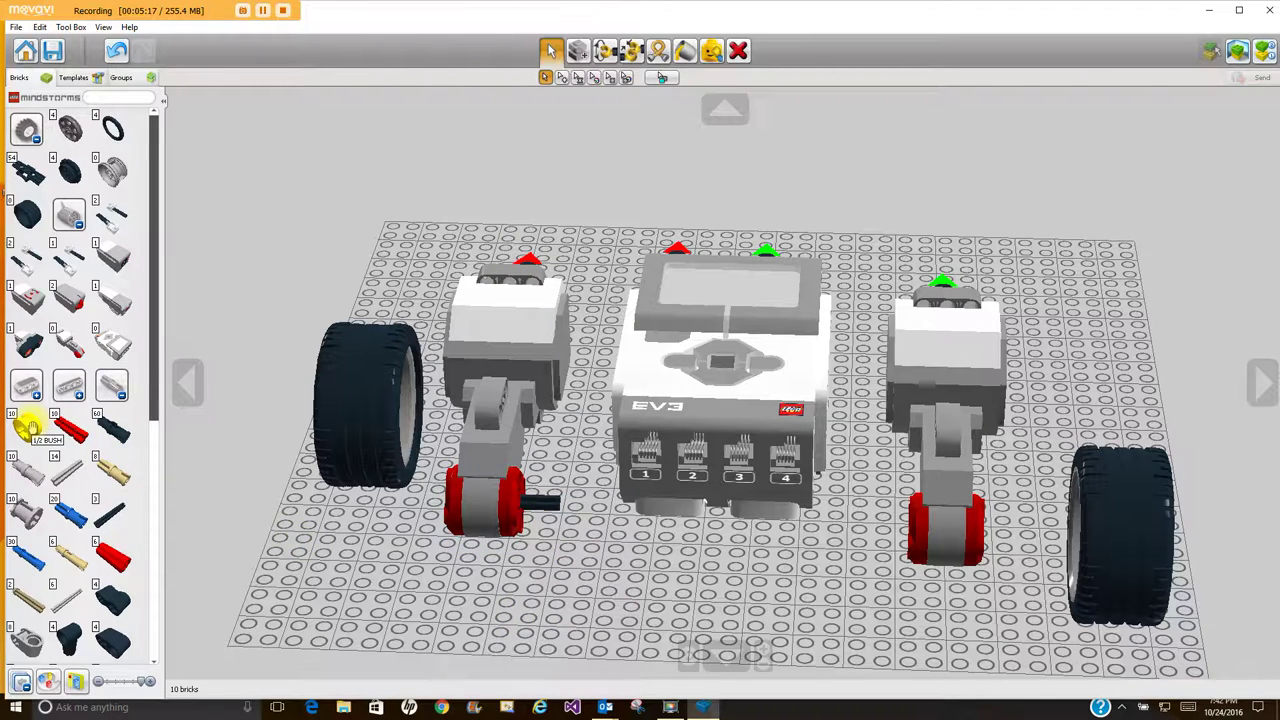
pyautogui.click(77, 681)
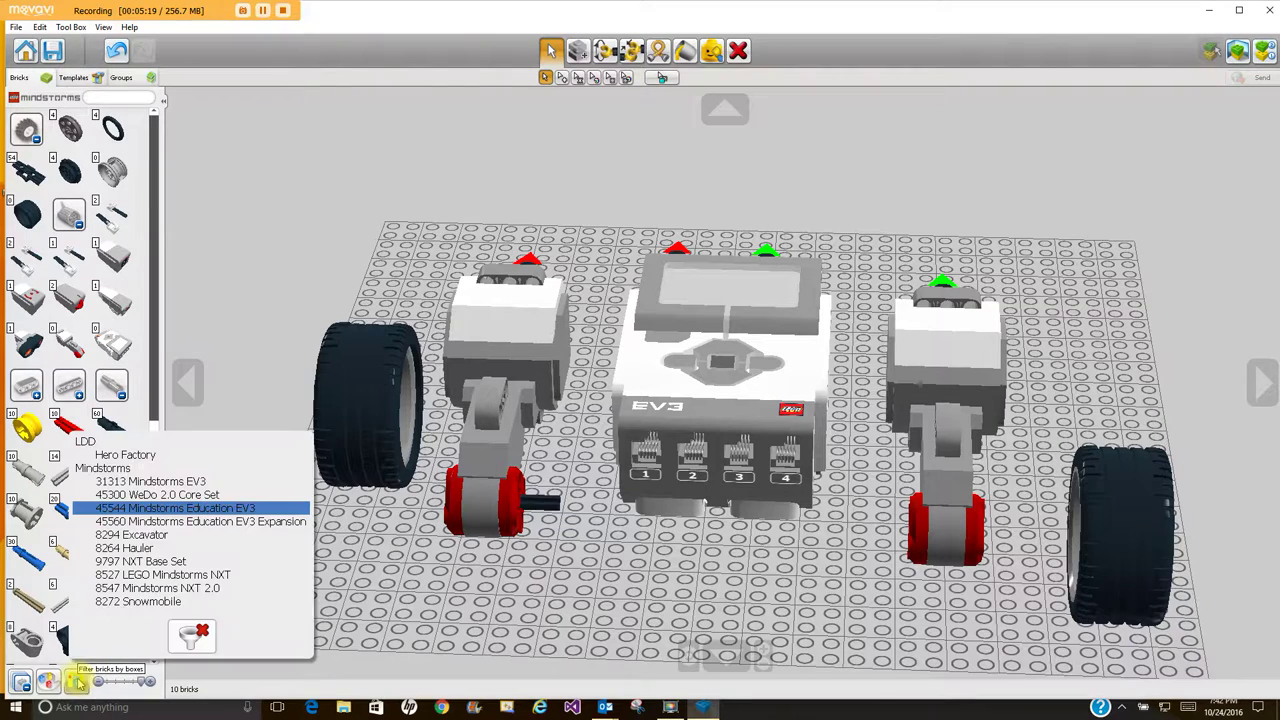
pyautogui.click(199, 631)
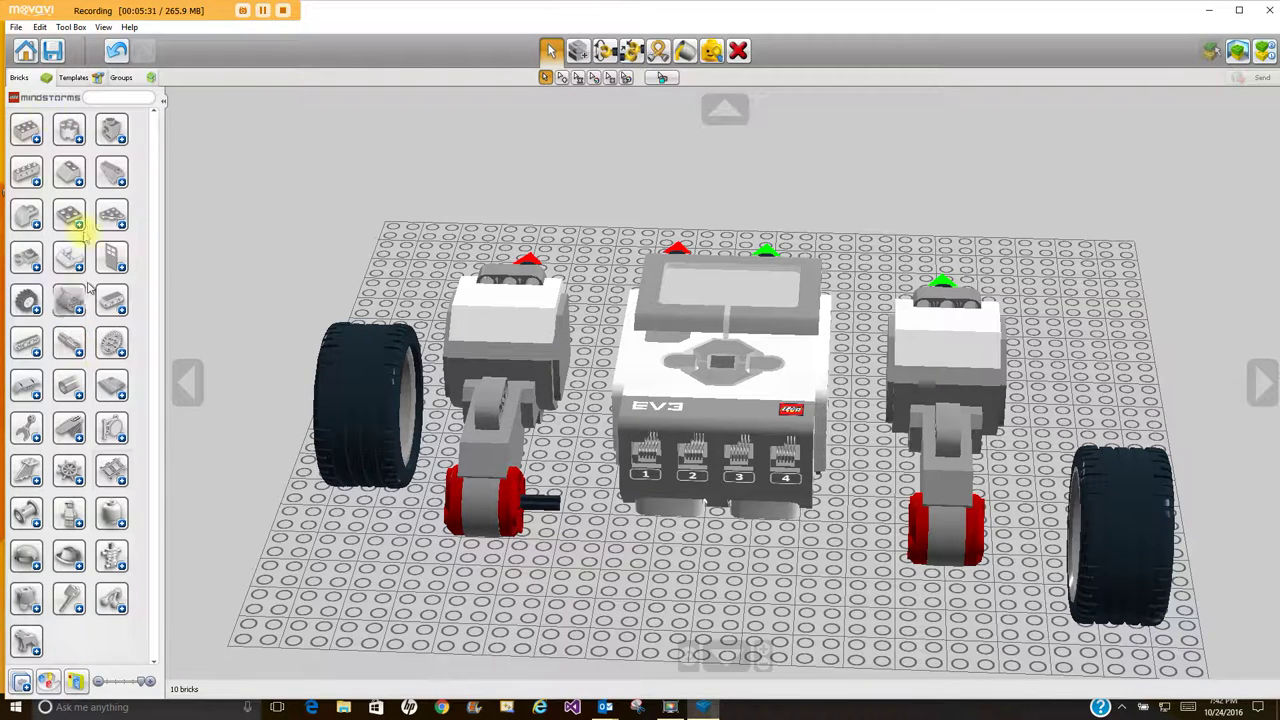
# Save As Dragster.lxf in a newly created Pictures\Lego design folder
pyautogui.click(16, 27)
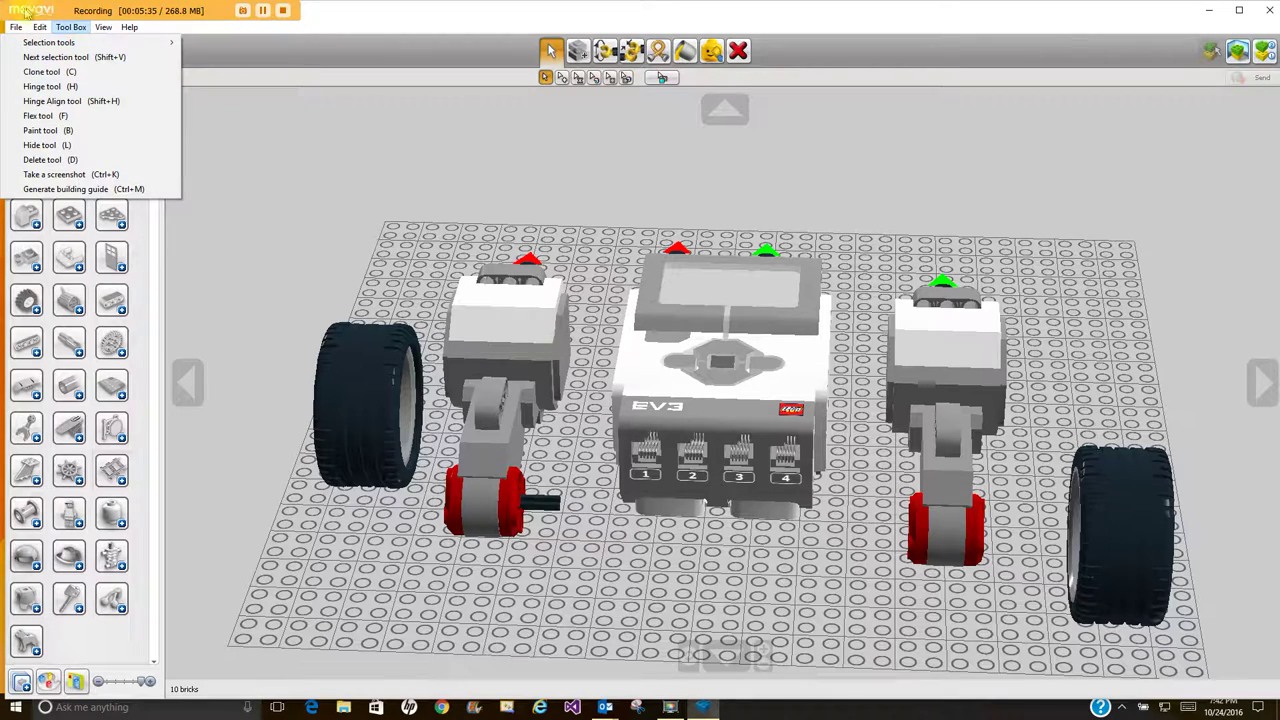
pyautogui.click(52, 125)
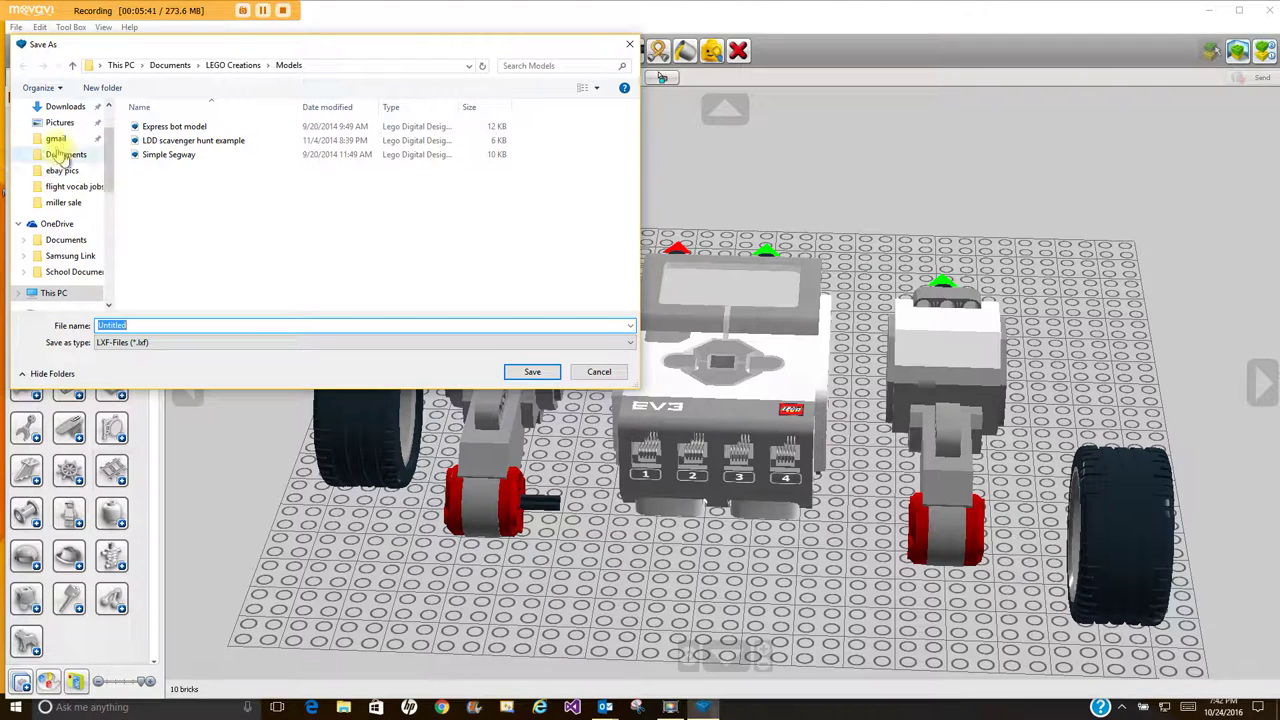
pyautogui.moveTo(110, 150); pyautogui.dragTo(116, 128)
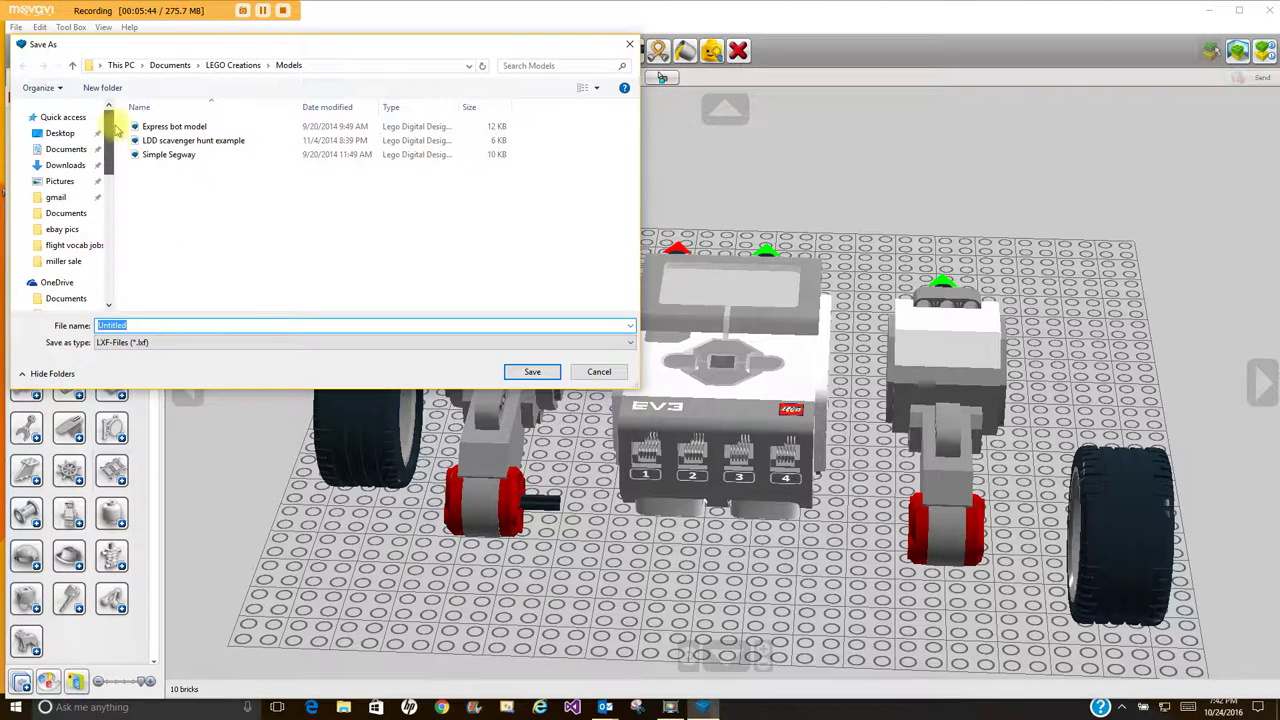
pyautogui.click(70, 150)
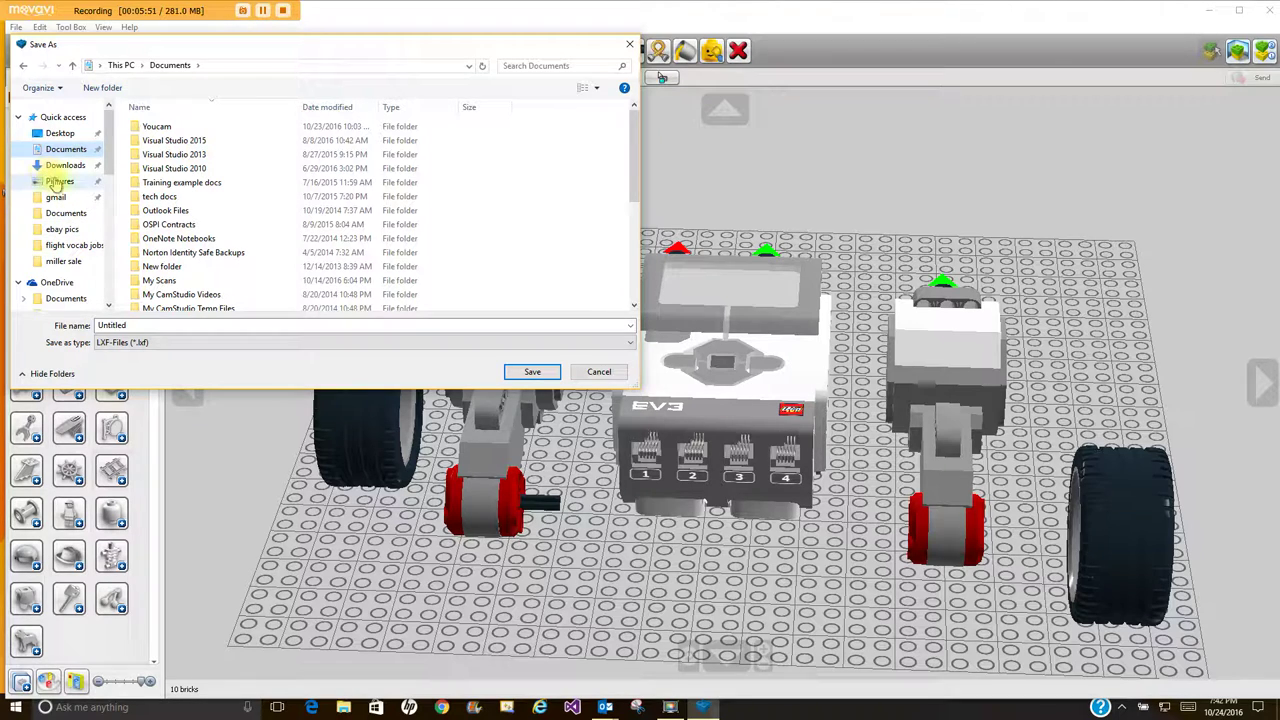
pyautogui.click(60, 181)
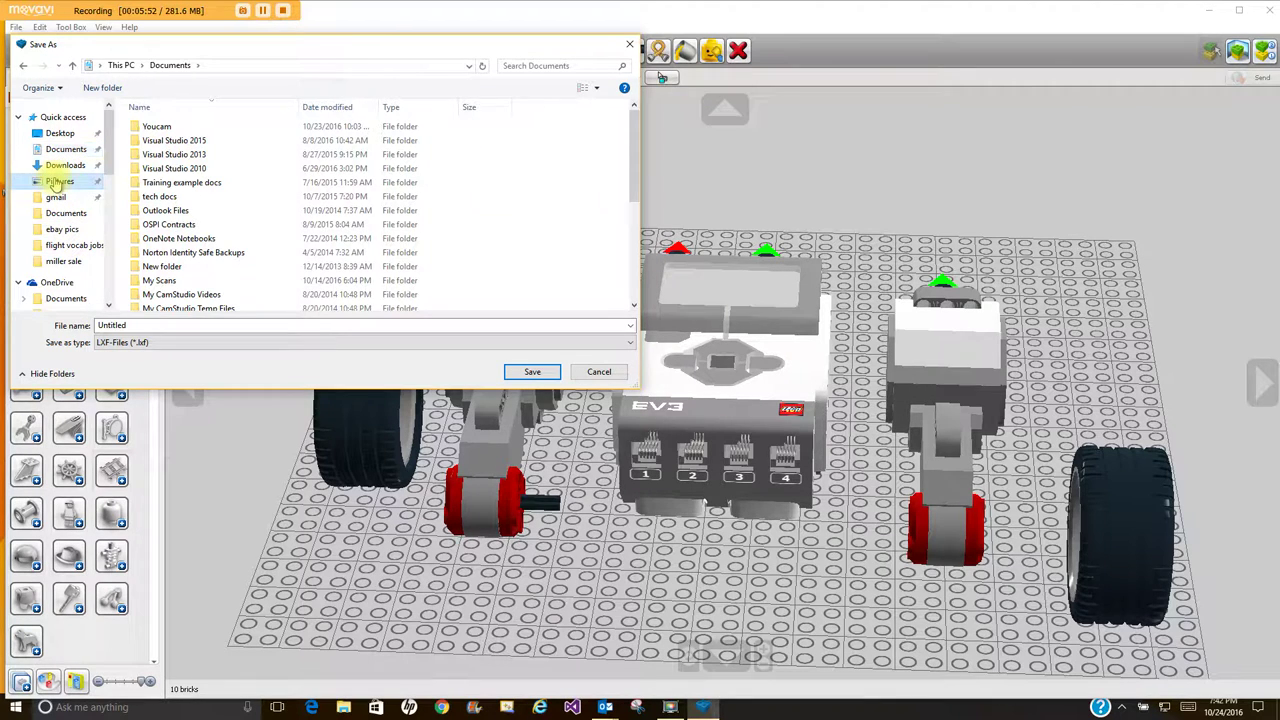
pyautogui.click(103, 88)
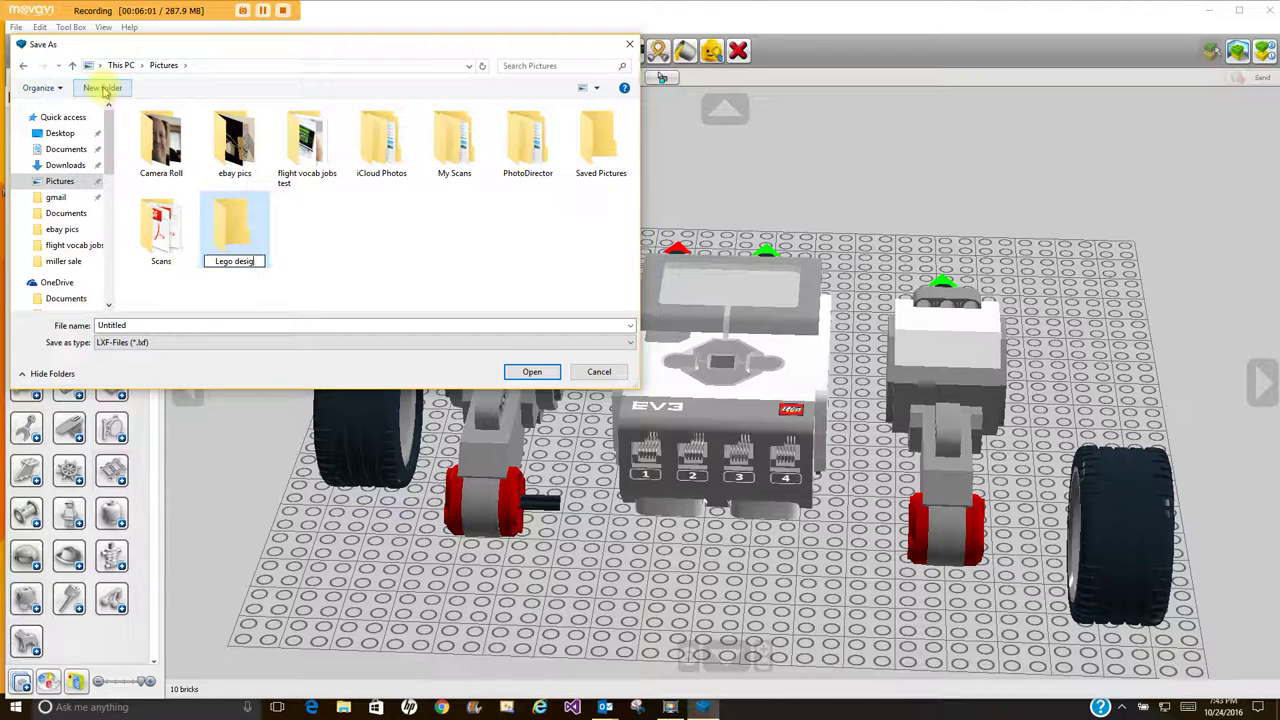
pyautogui.doubleClick(237, 227)
pyautogui.doubleClick(171, 323)
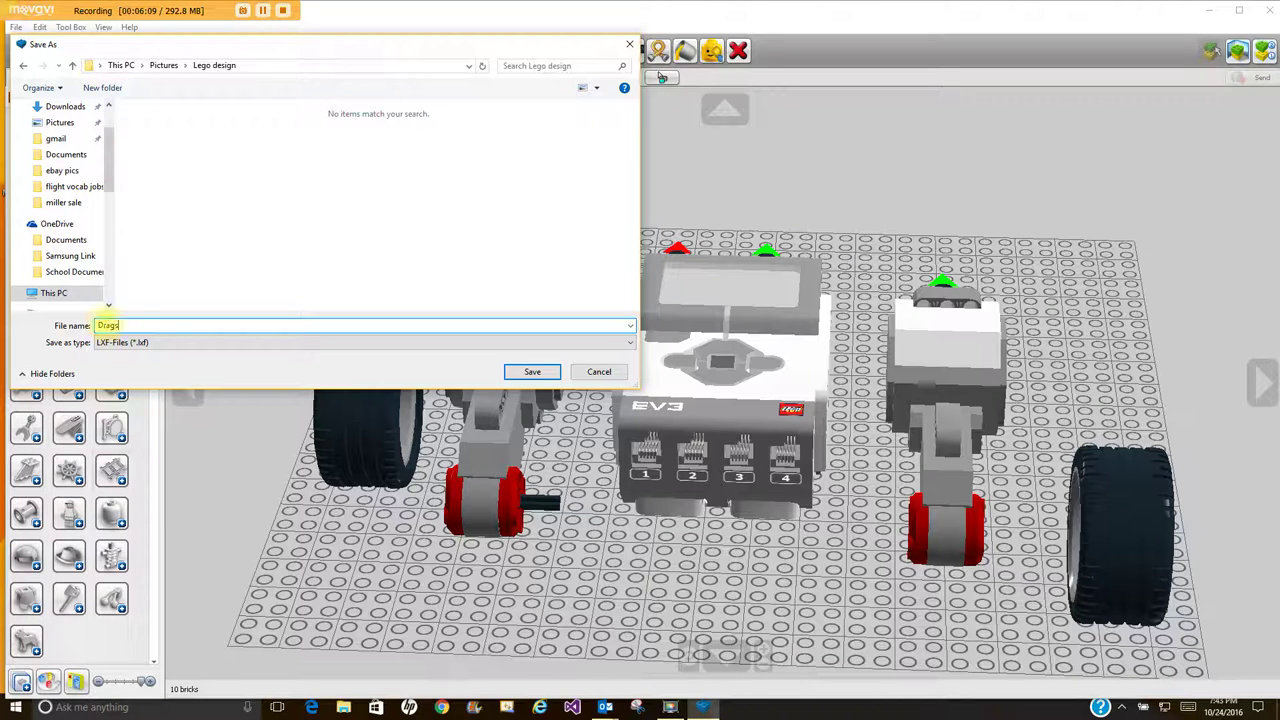
pyautogui.click(516, 372)
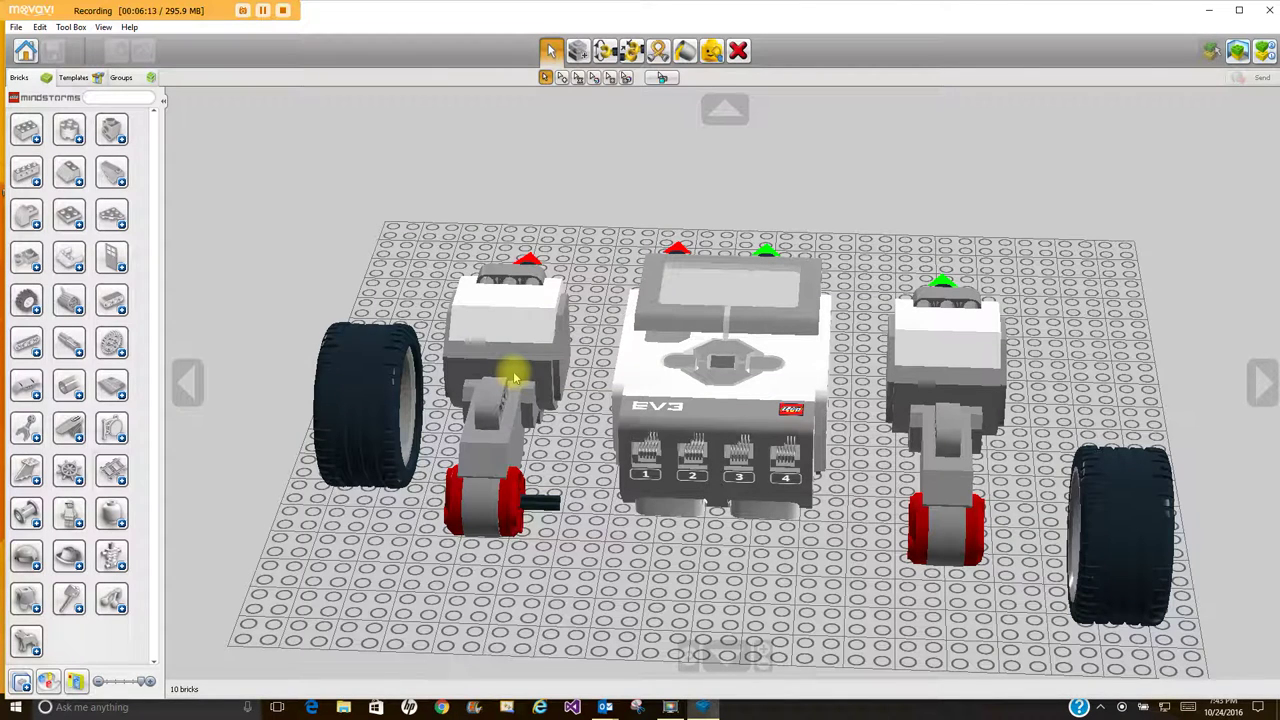
# Go back to the Home start screen and reopen Dragster.lxf from the Mindstorms recent files
pyautogui.click(515, 378)
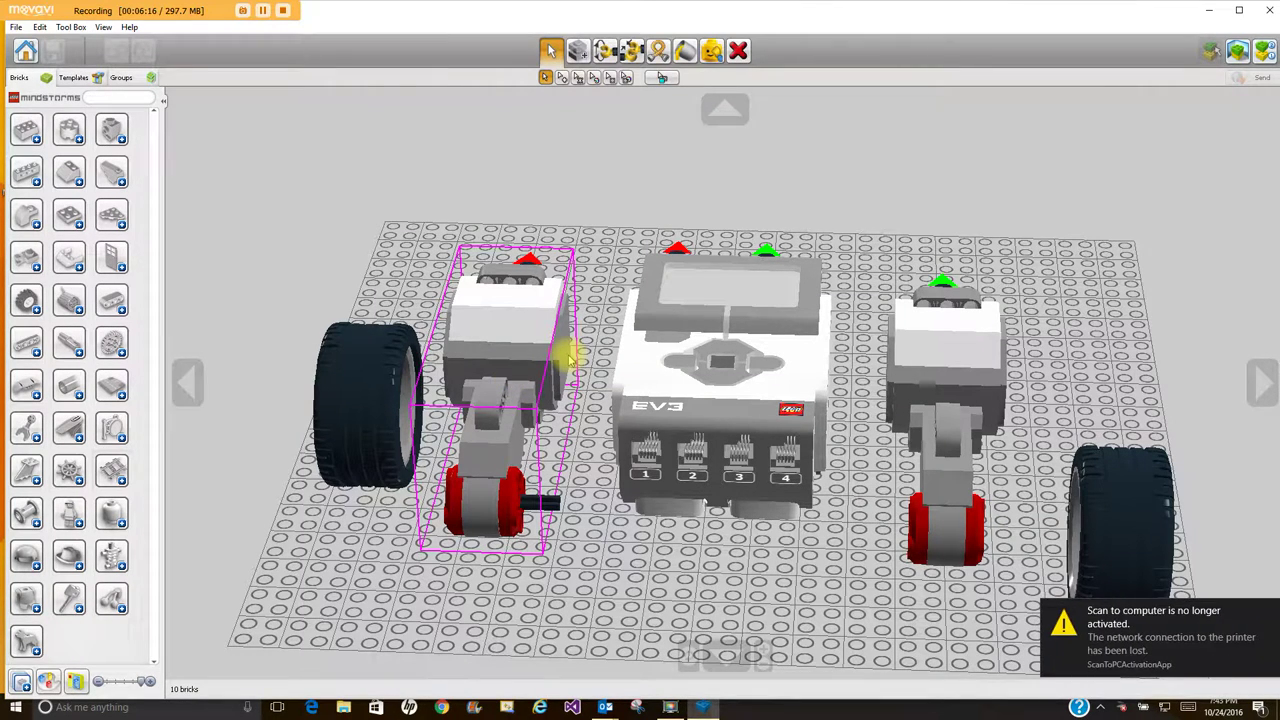
pyautogui.click(26, 51)
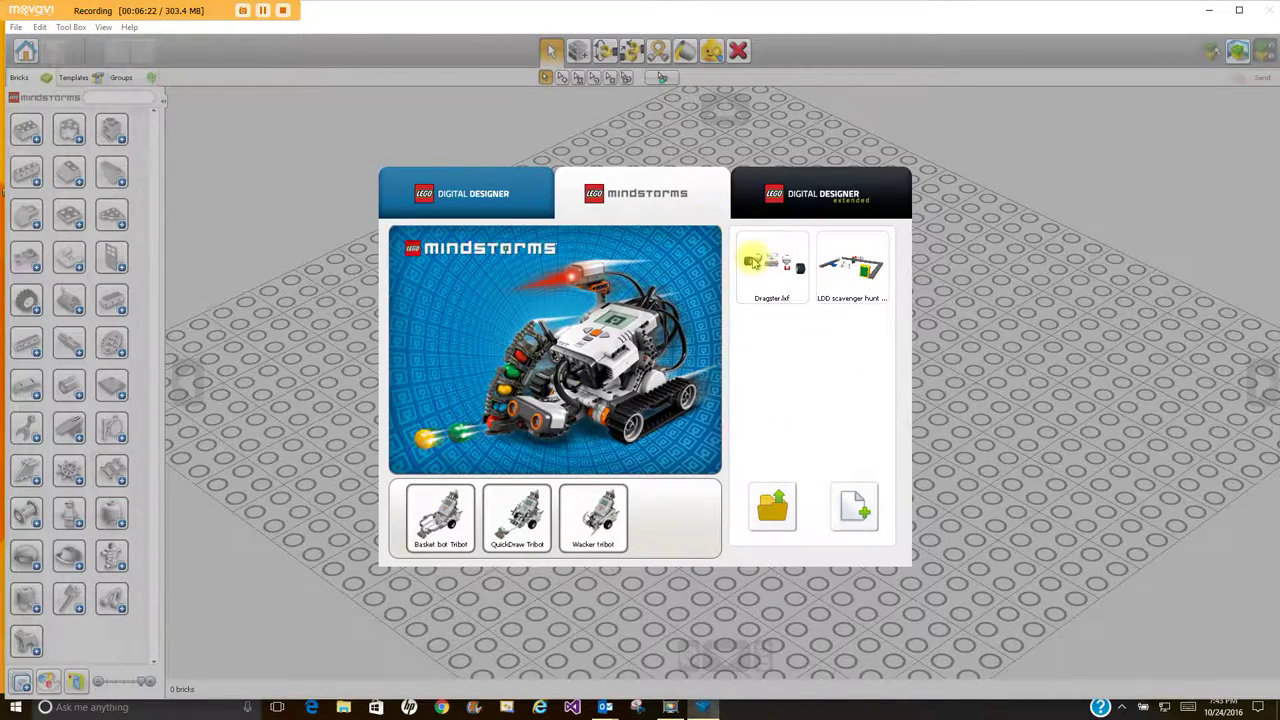
pyautogui.click(757, 265)
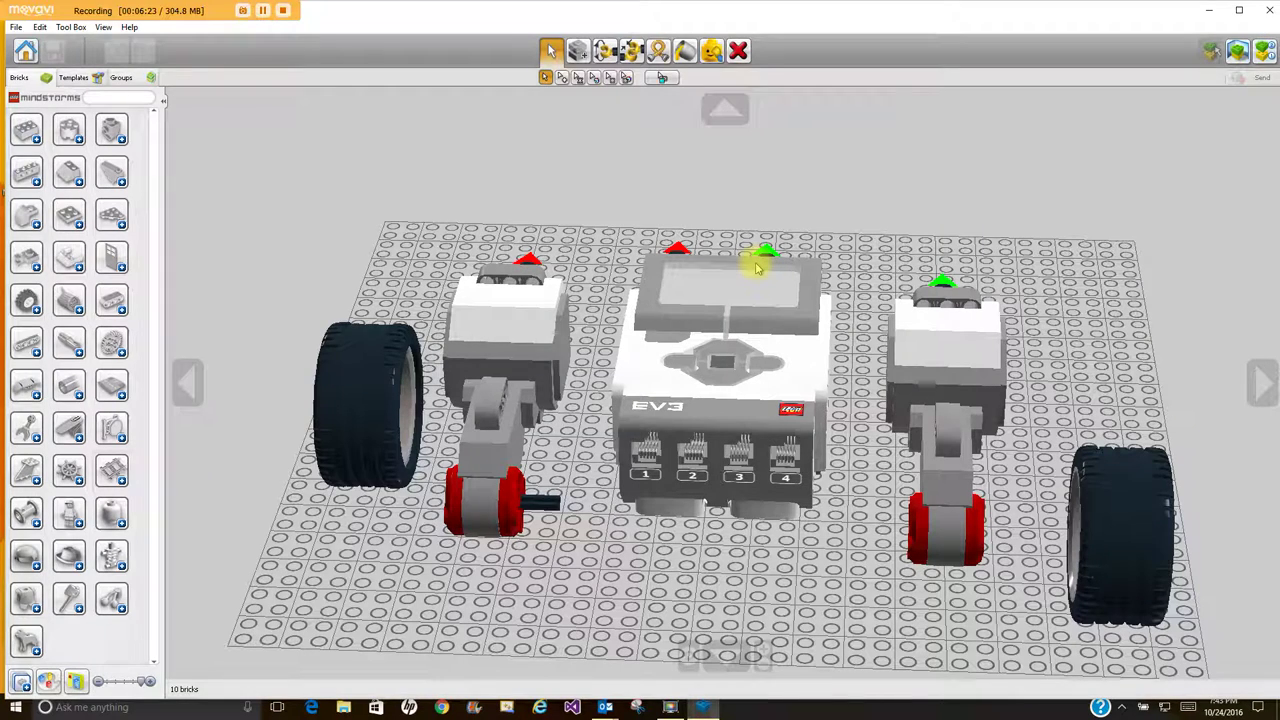